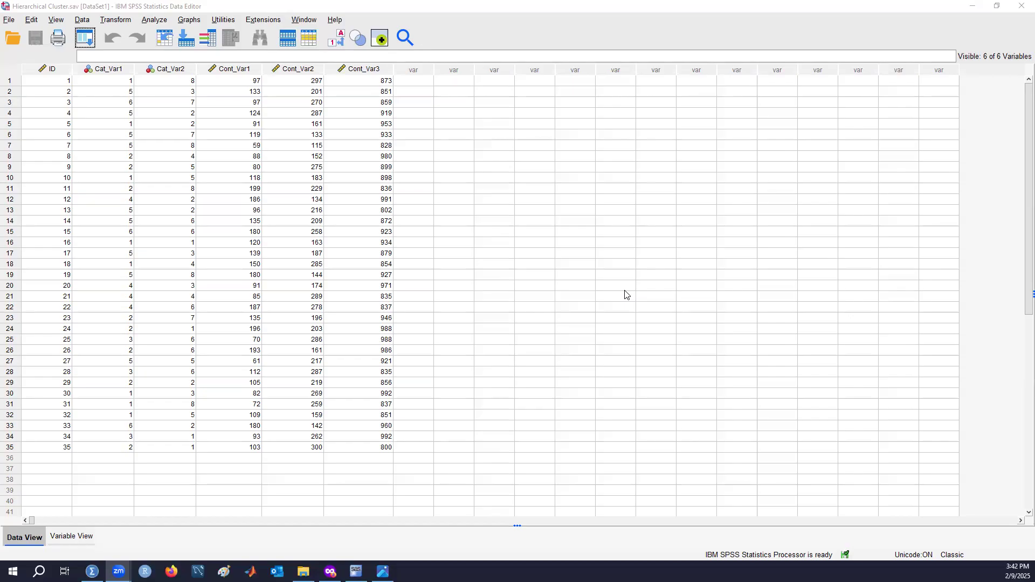
Open the Hierarchical Cluster Analysis dialog
left_click(154, 20)
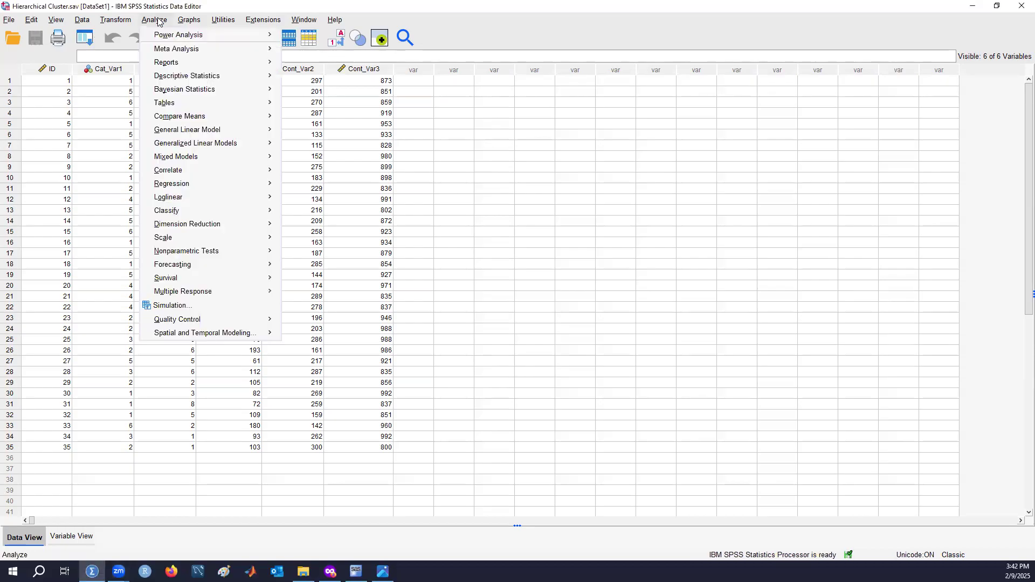
mouse_move(235, 209)
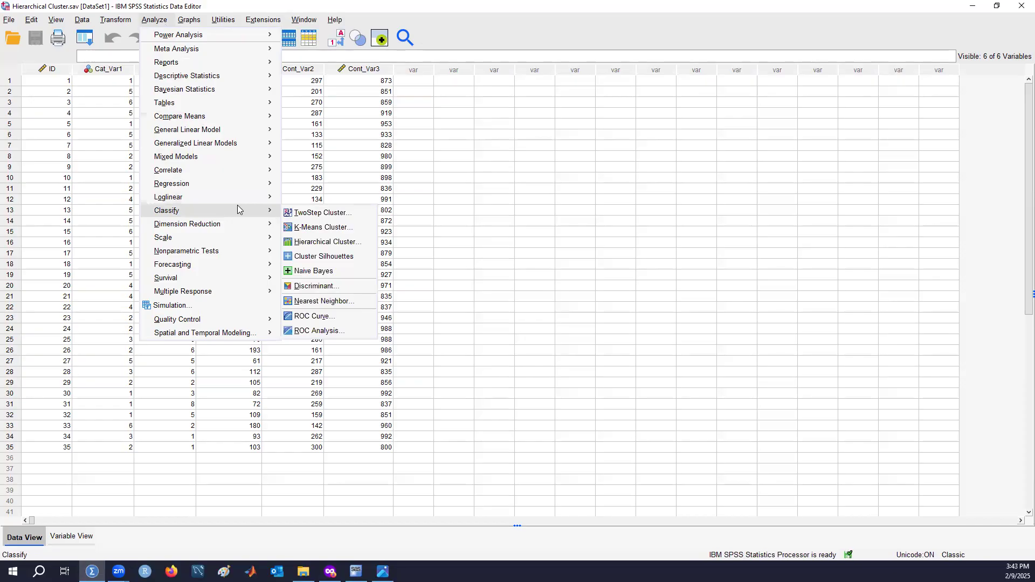
left_click(348, 244)
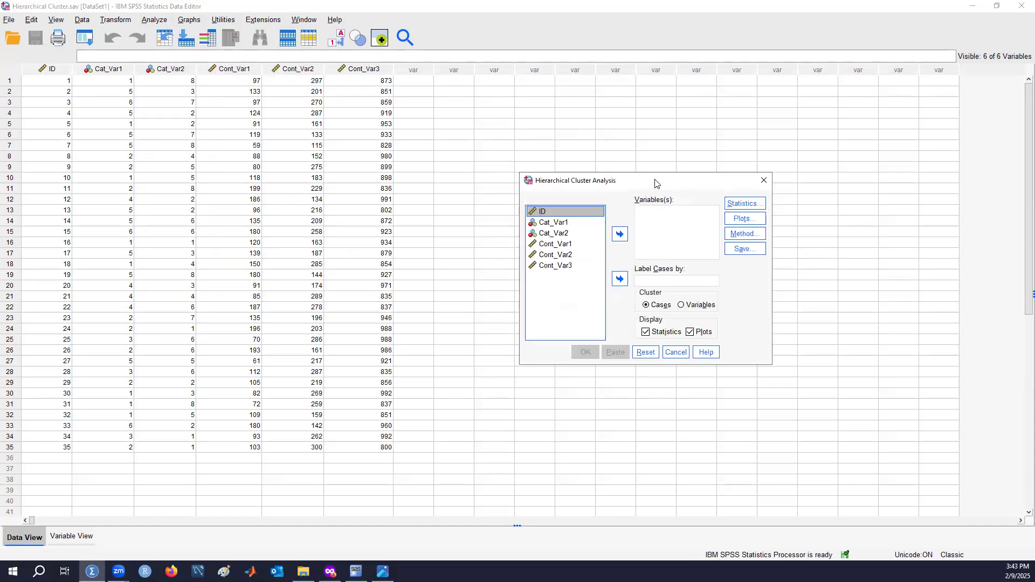
left_click_drag(656, 183, 637, 175)
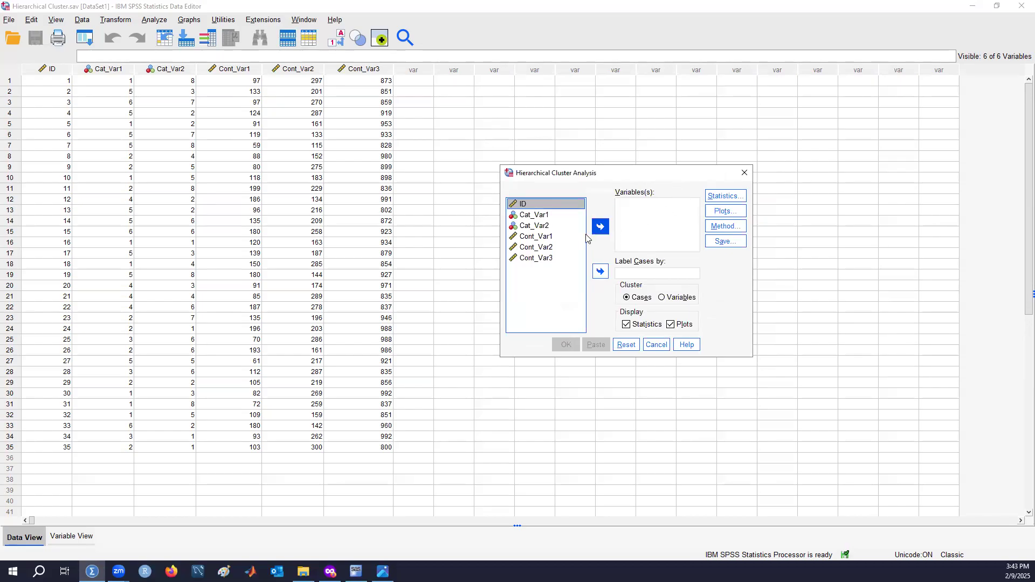
Add Cont_Var1, Cont_Var2 and Cont_Var3 to the variables to be clustered
left_click(566, 240)
left_click(600, 227)
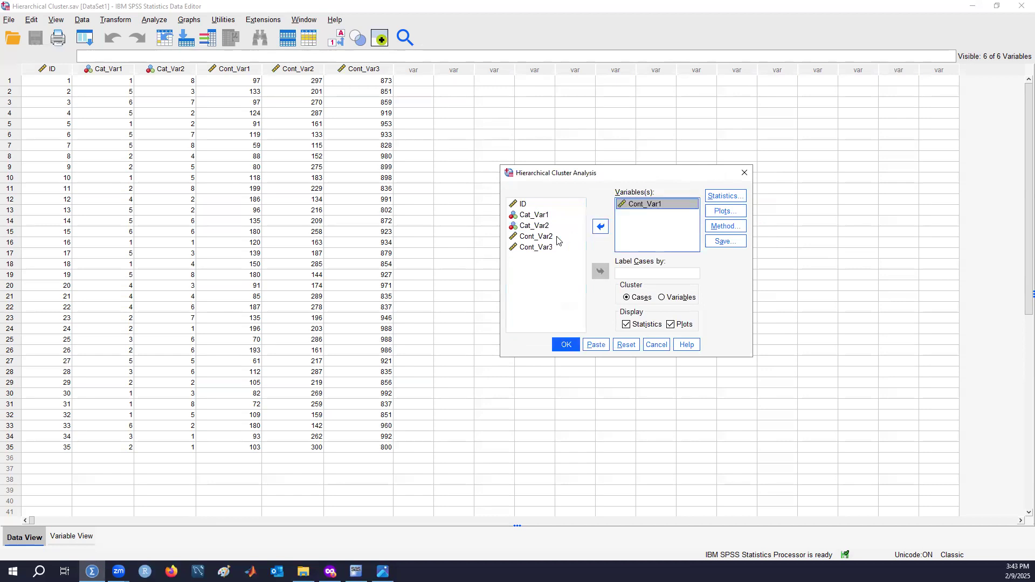
left_click(600, 227)
left_click(545, 237)
left_click(601, 227)
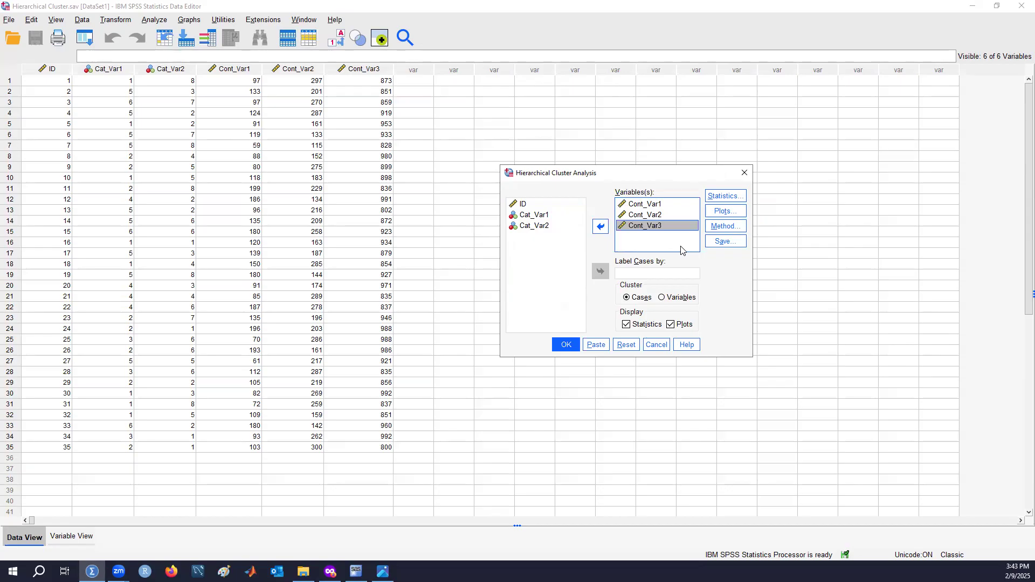
Keep the agglomeration schedule statistic, and enable the dendrogram plot with icicle plots set to None
left_click(744, 197)
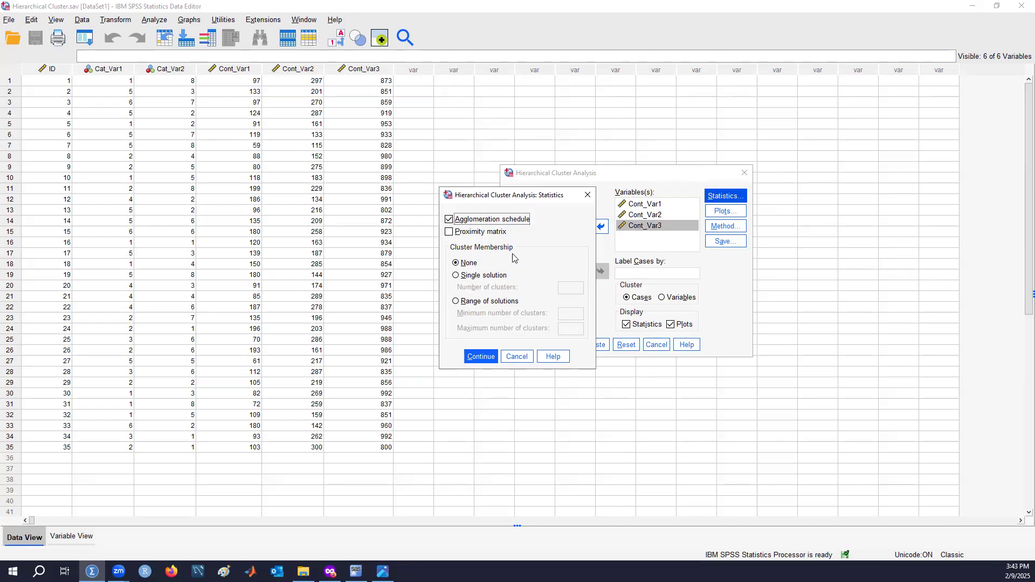
left_click(483, 360)
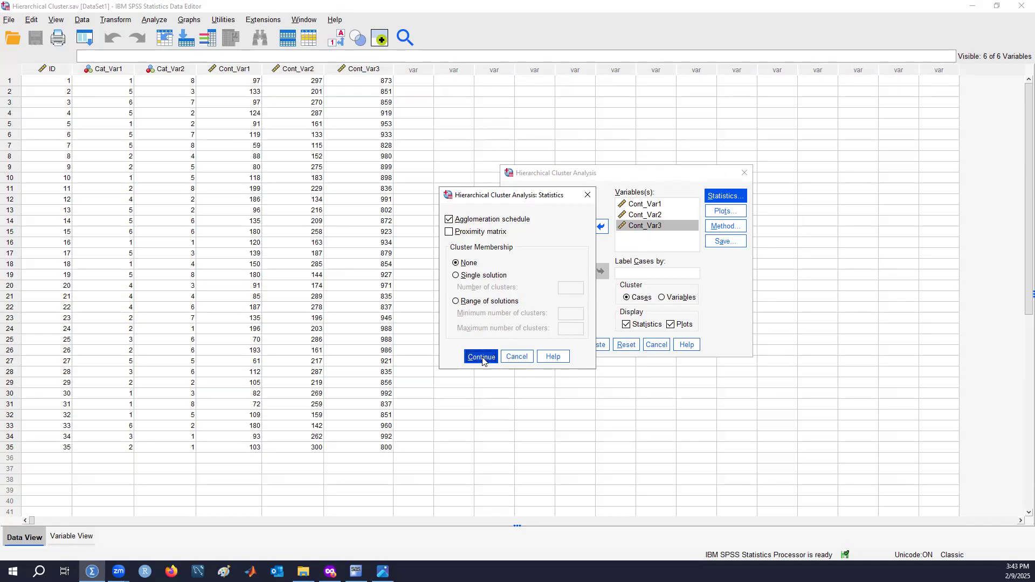
left_click(733, 216)
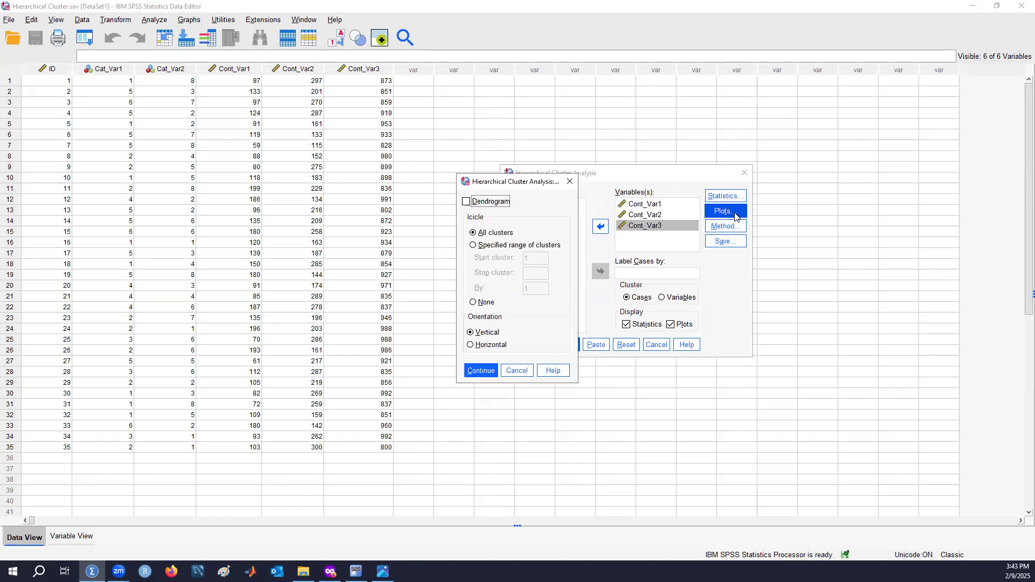
left_click(485, 206)
left_click(485, 304)
left_click(484, 305)
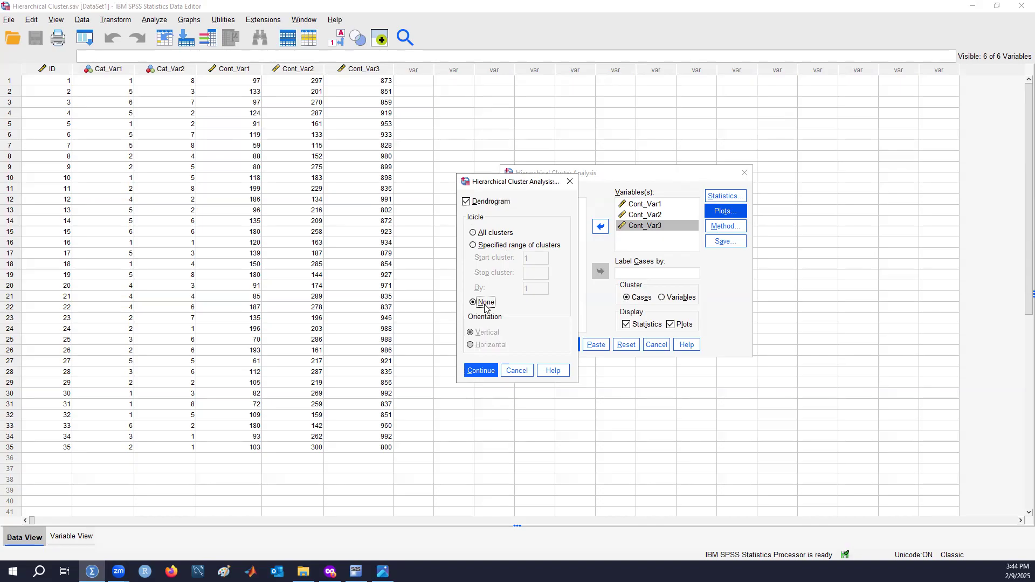
left_click(487, 371)
left_click(486, 372)
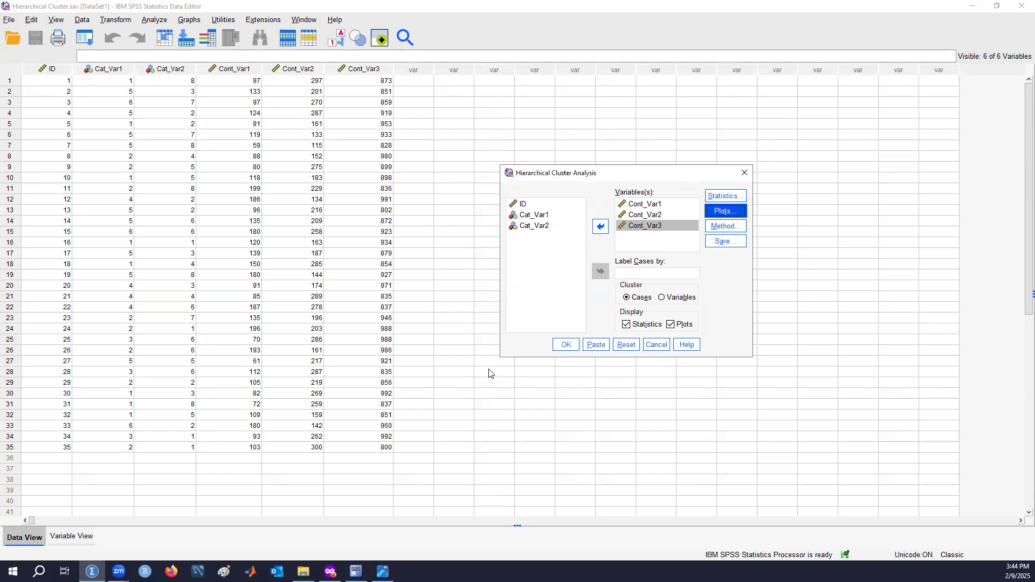
In the clustering method settings, standardize the variables using Range -1 to 1 by variable
left_click(731, 227)
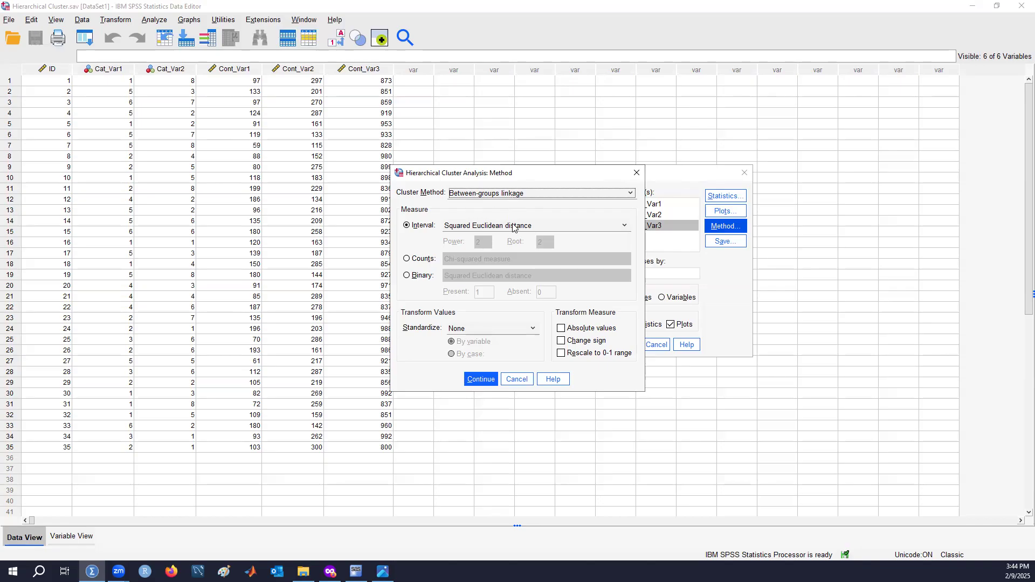
left_click(523, 330)
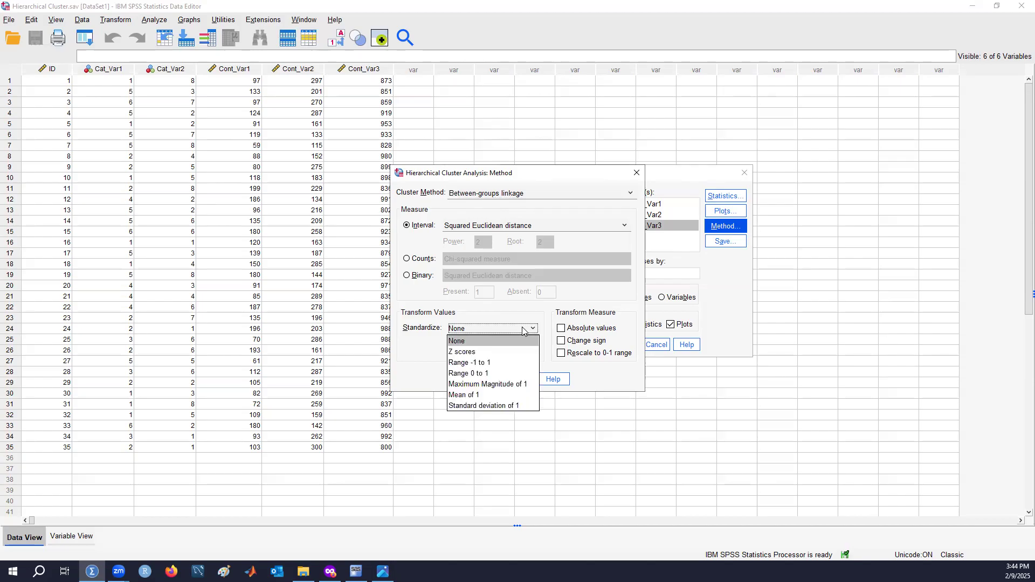
left_click(523, 369)
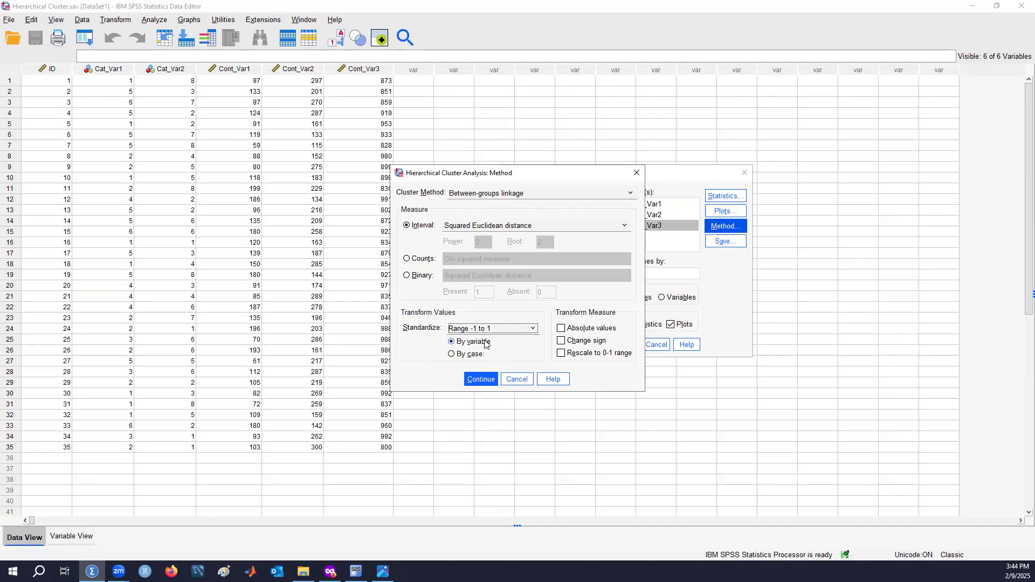
left_click(474, 382)
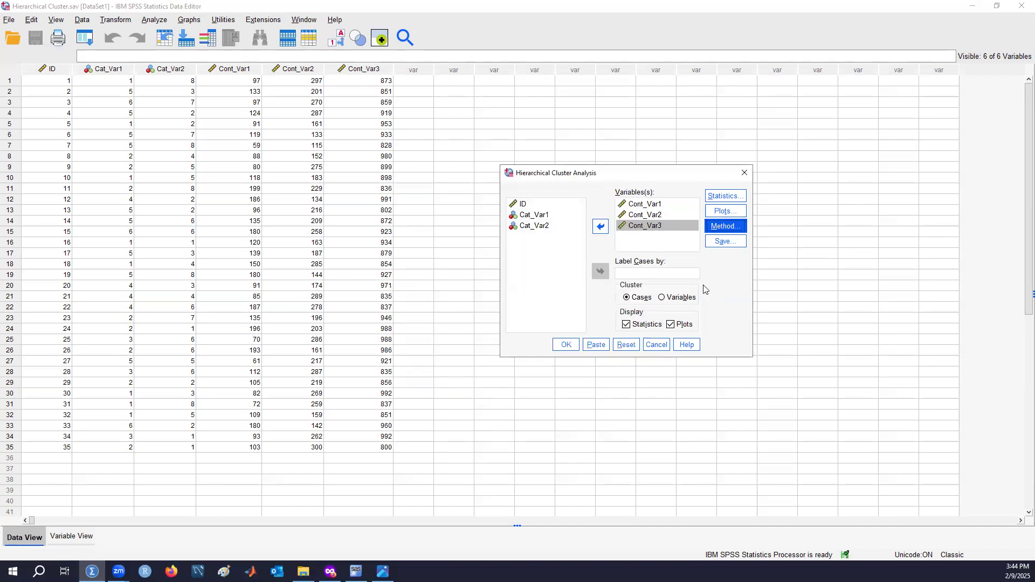
Leave cluster membership saving at None and run the hierarchical cluster analysis
left_click(726, 242)
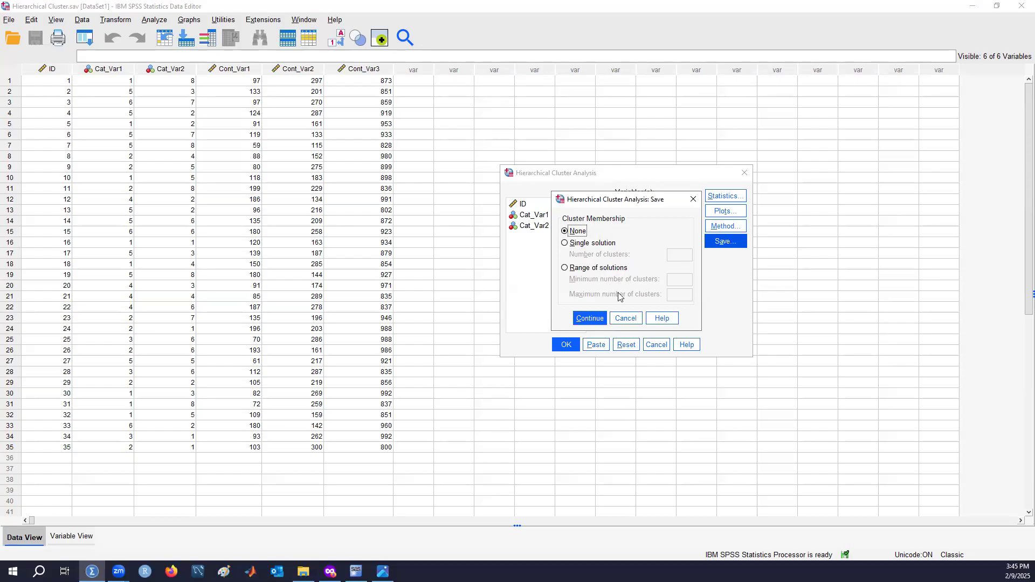
left_click(601, 318)
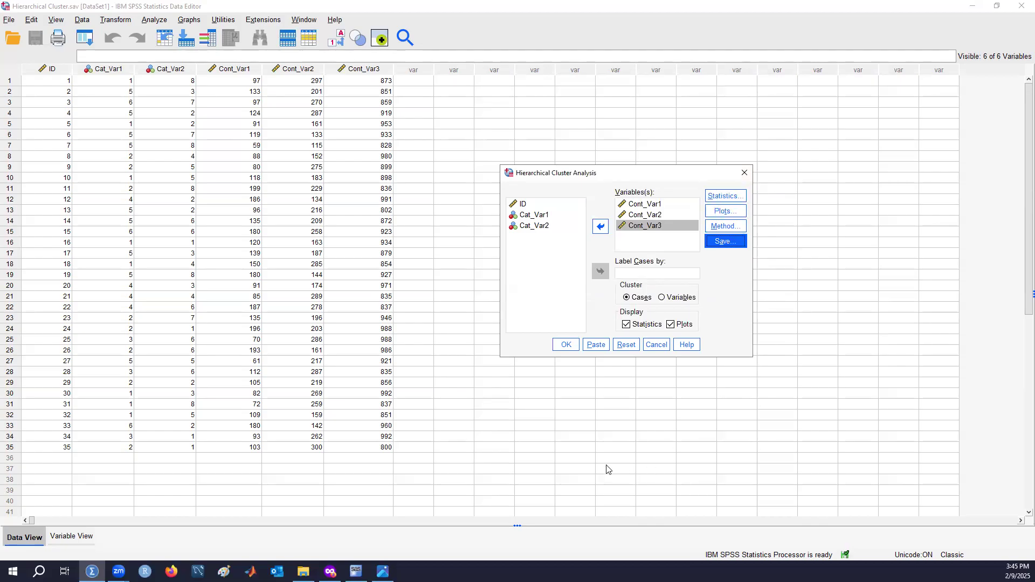
left_click(575, 347)
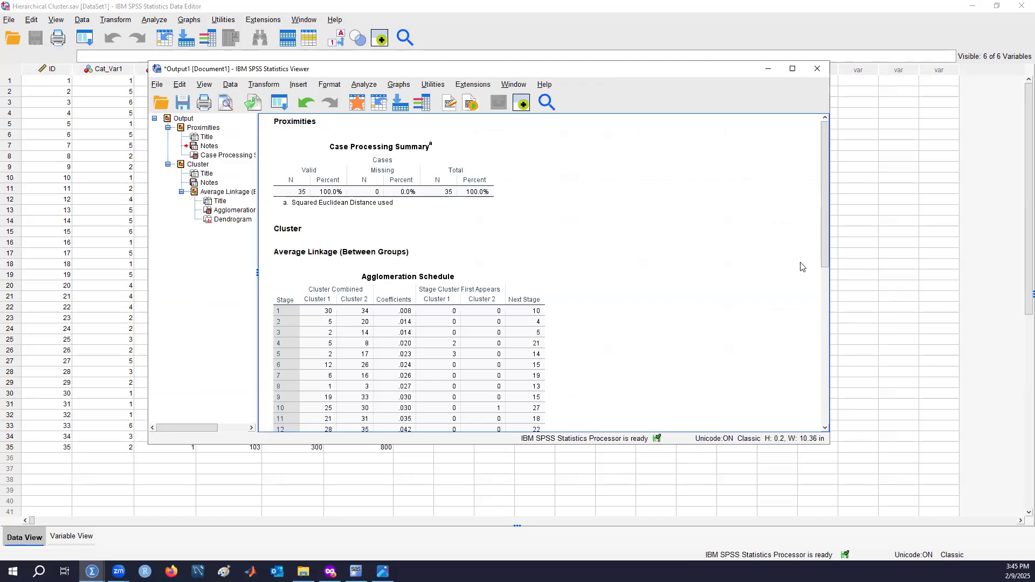
Examine the agglomeration schedule and the dendrogram in the enlarged output viewer
scroll(801, 267, "down", 2)
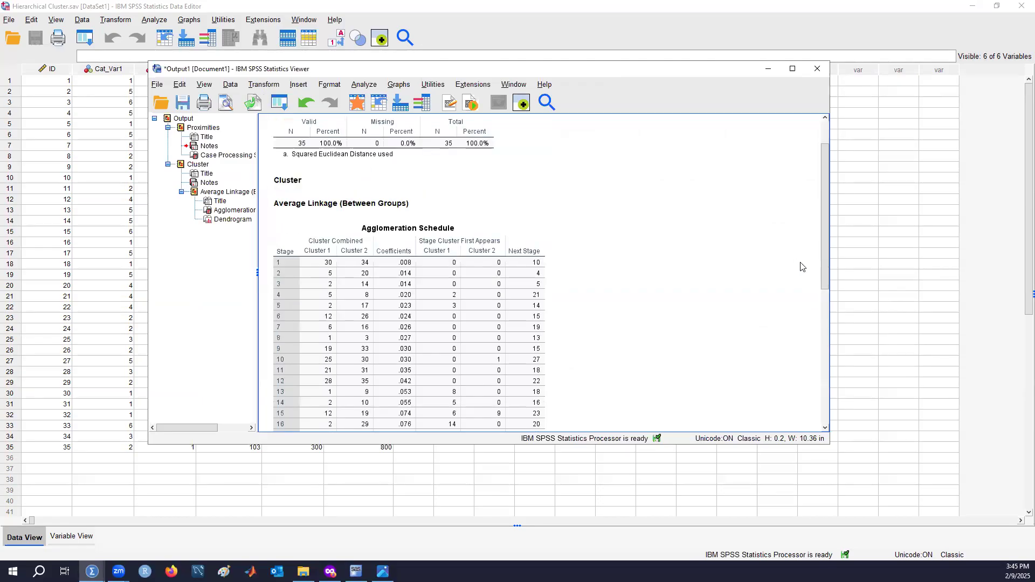
scroll(801, 267, "down", 12)
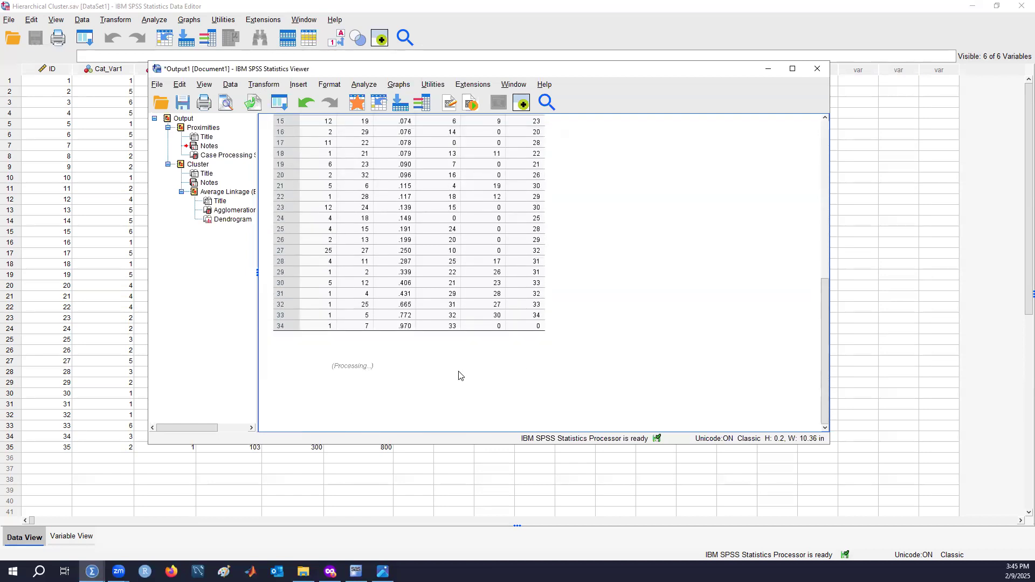
scroll(514, 389, "down", 4)
scroll(518, 391, "down", 2)
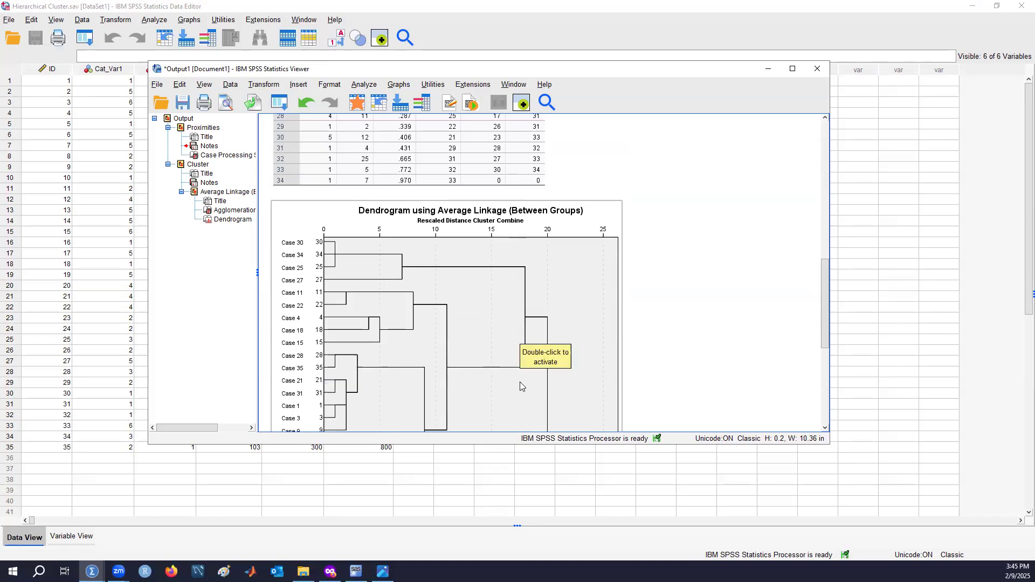
scroll(520, 382, "down", 6)
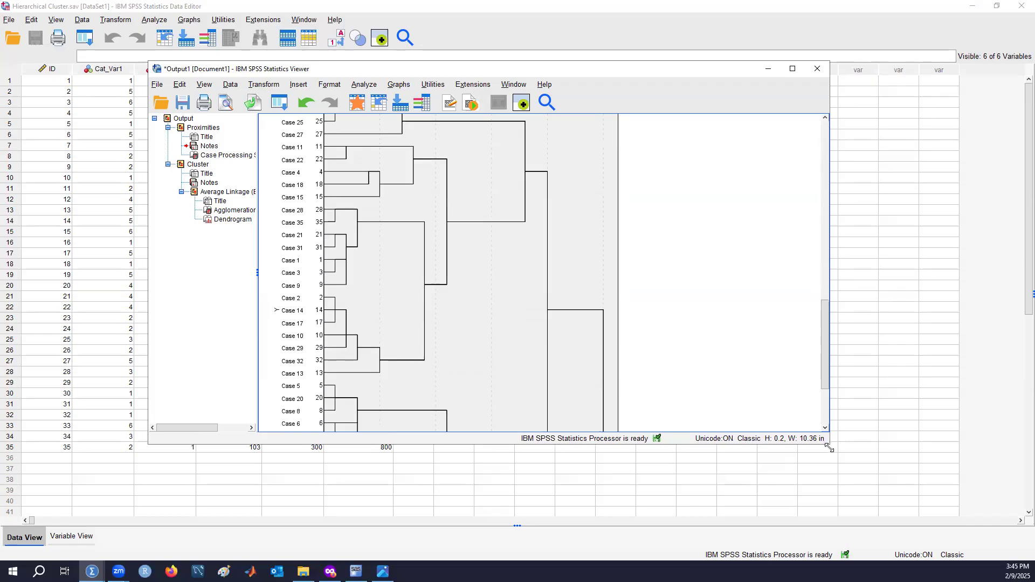
left_click_drag(829, 448, 931, 532)
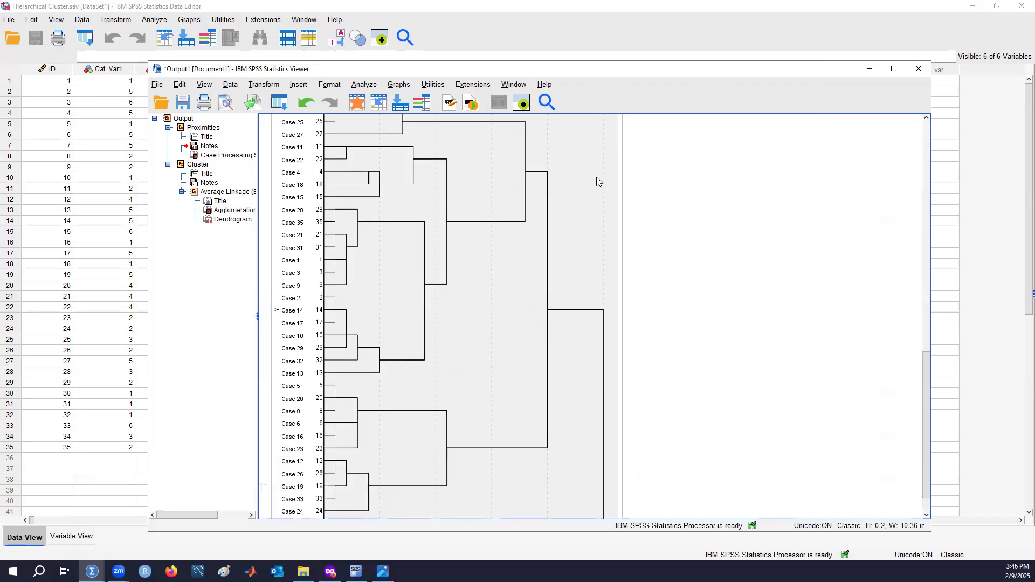
scroll(570, 266, "up", 4)
scroll(570, 267, "down", 2)
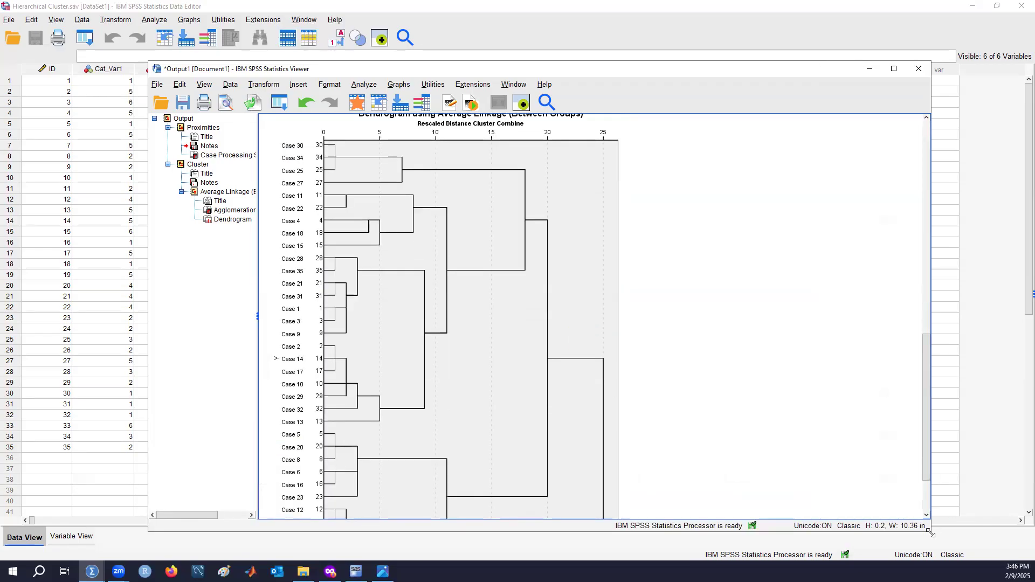
left_click_drag(931, 533, 966, 548)
scroll(515, 226, "up", 2)
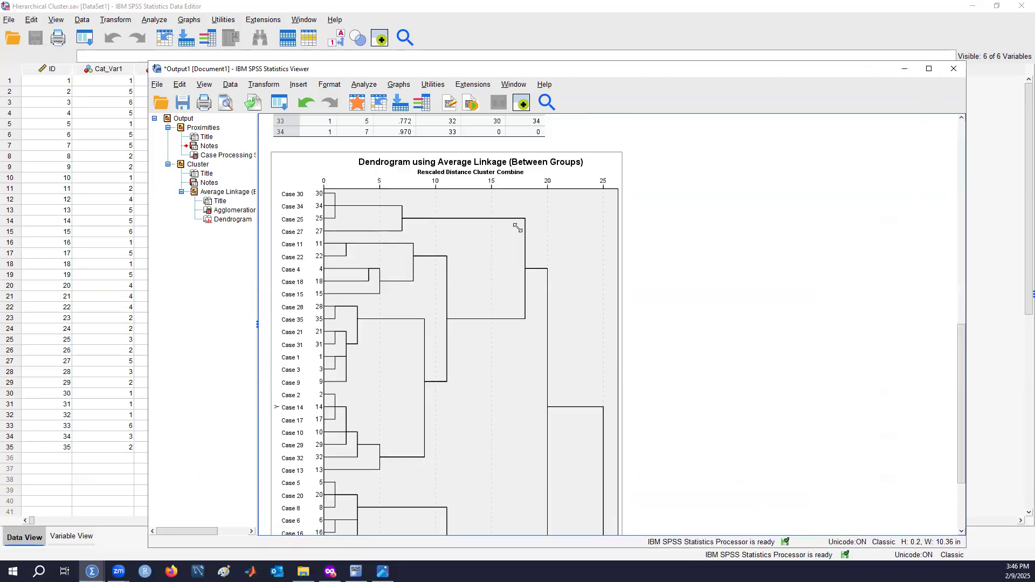
scroll(593, 299, "down", 3)
scroll(553, 318, "up", 1)
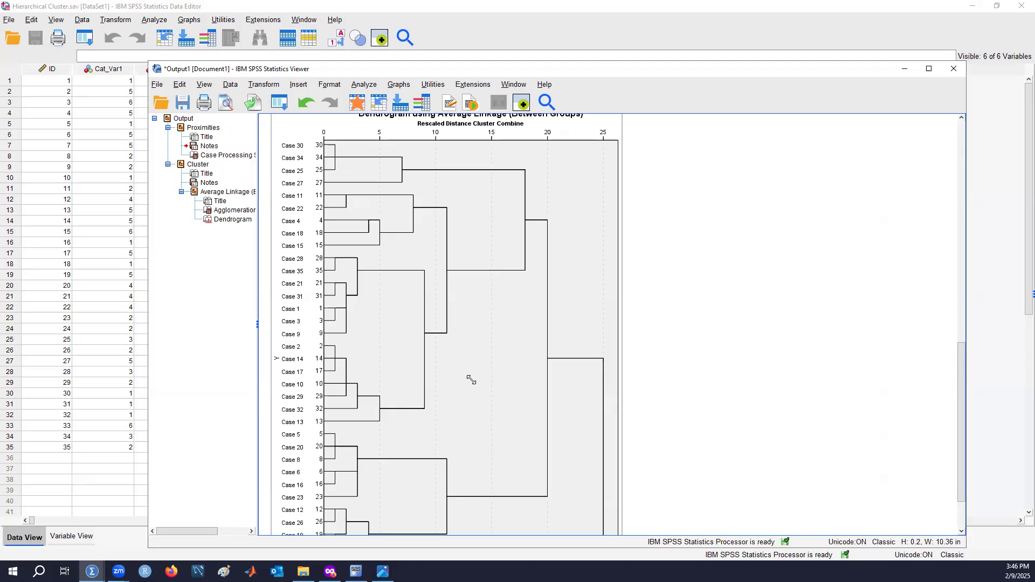
scroll(471, 380, "down", 3)
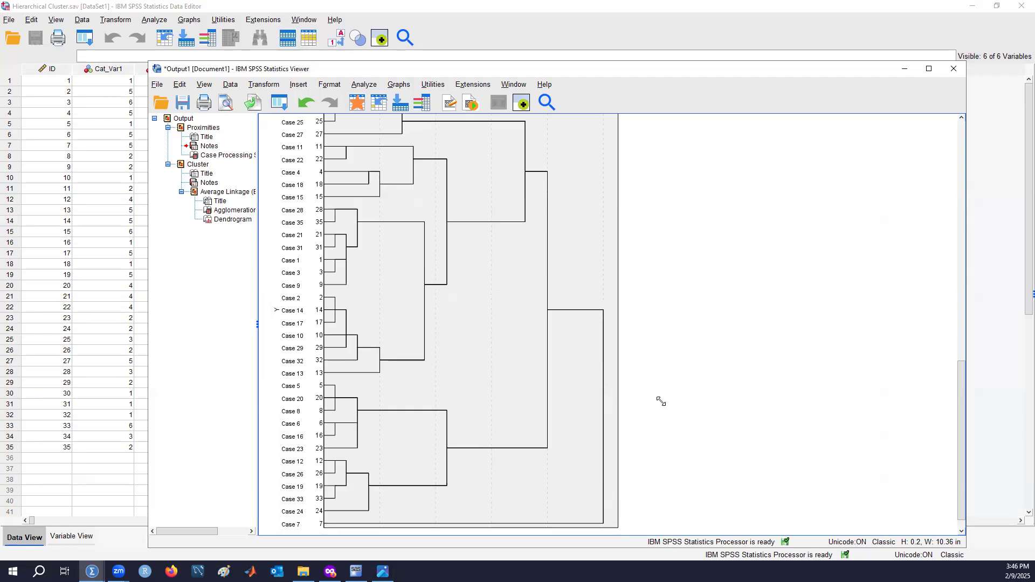
scroll(658, 426, "up", 3)
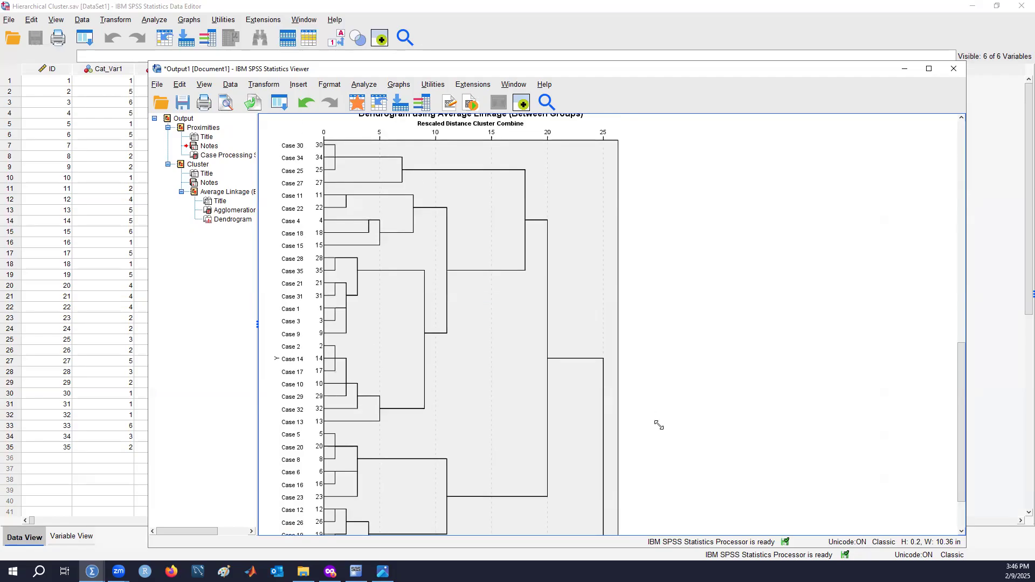
scroll(658, 426, "down", 3)
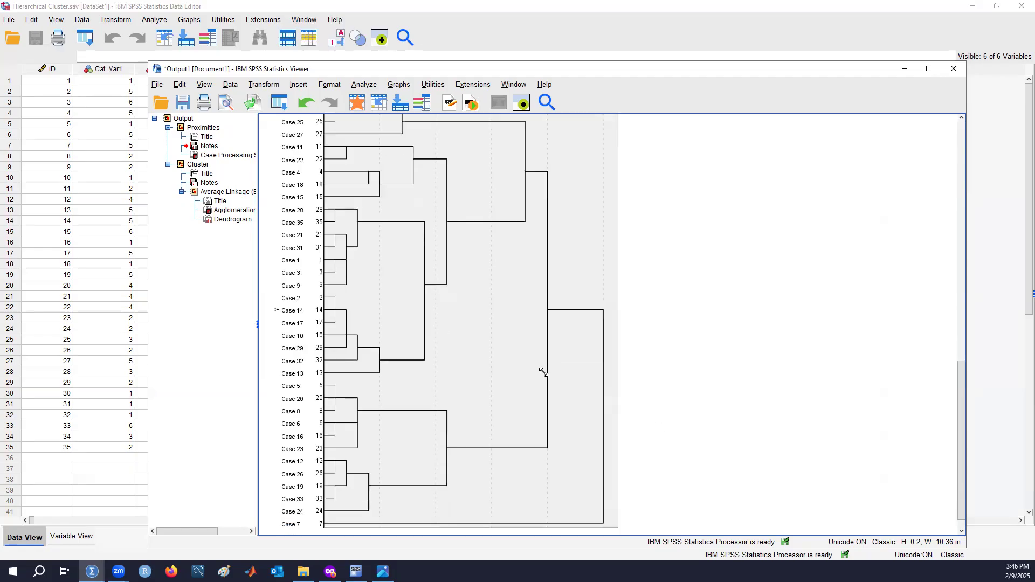
scroll(589, 240, "up", 3)
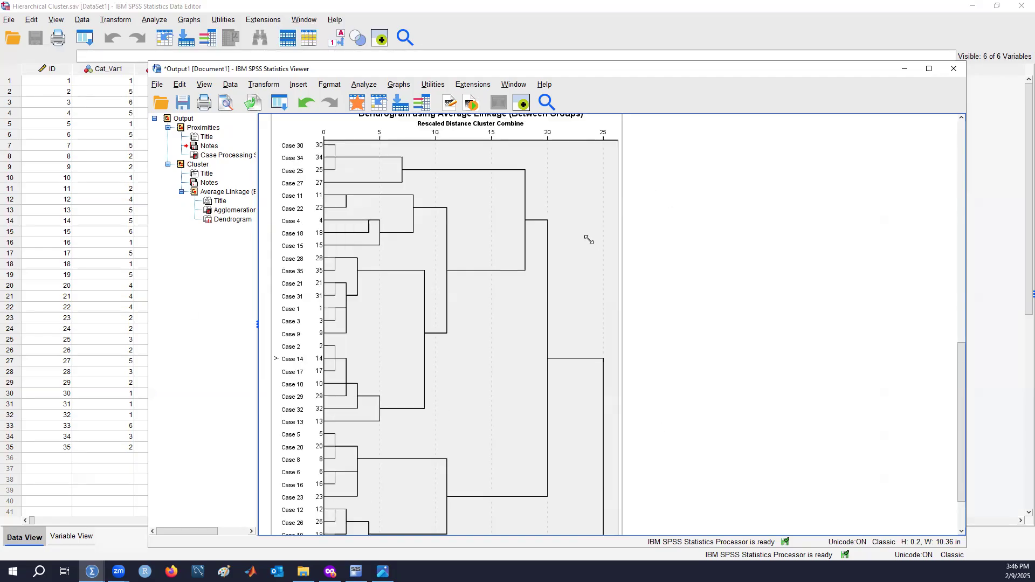
scroll(589, 239, "down", 3)
scroll(588, 240, "up", 3)
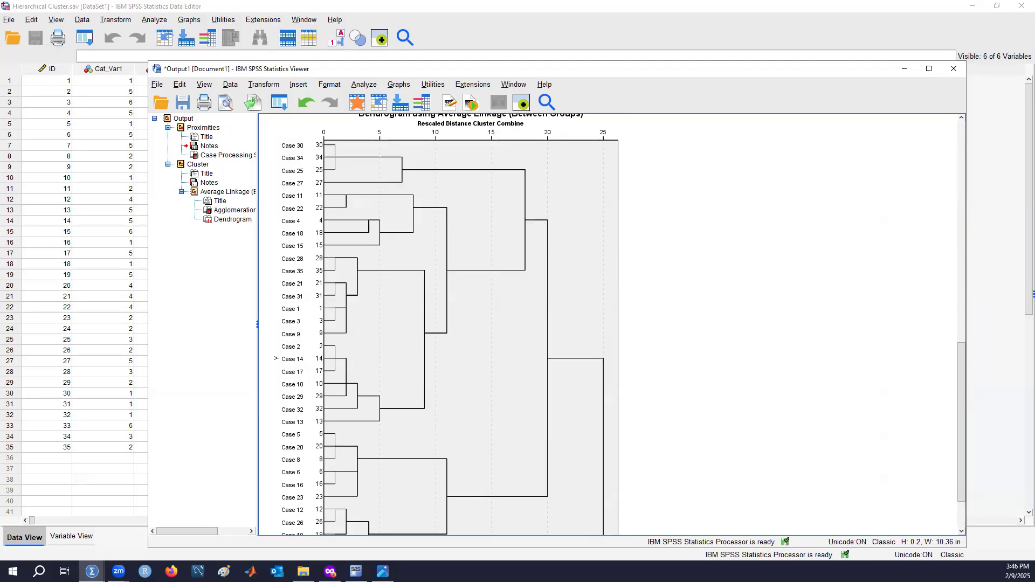
Compare the dendrogram with the annotated Hier2.png image, moving the image and output viewer aside afterwards
key("alt+Tab")
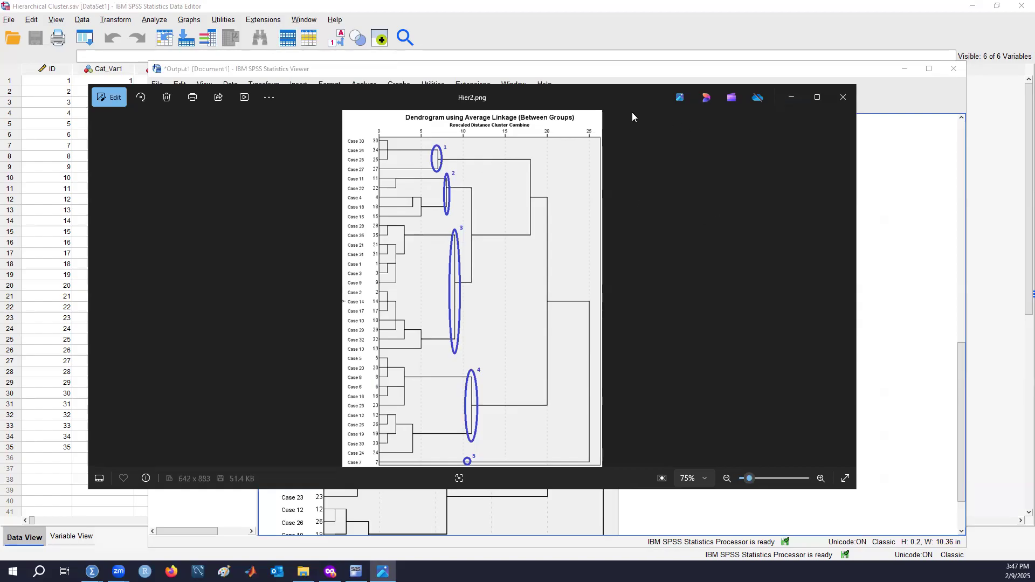
left_click_drag(524, 102, 0, 100)
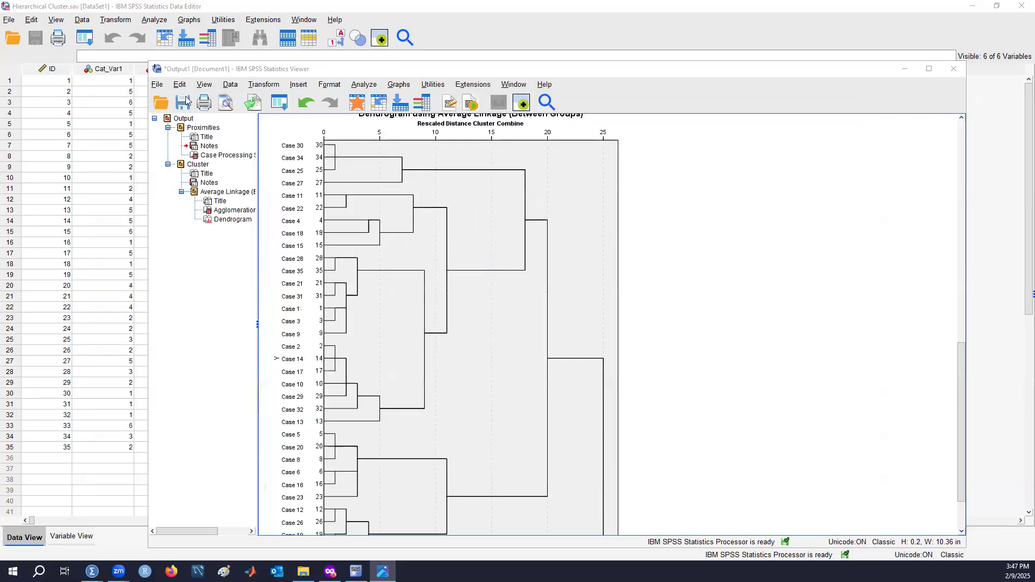
left_click(363, 72)
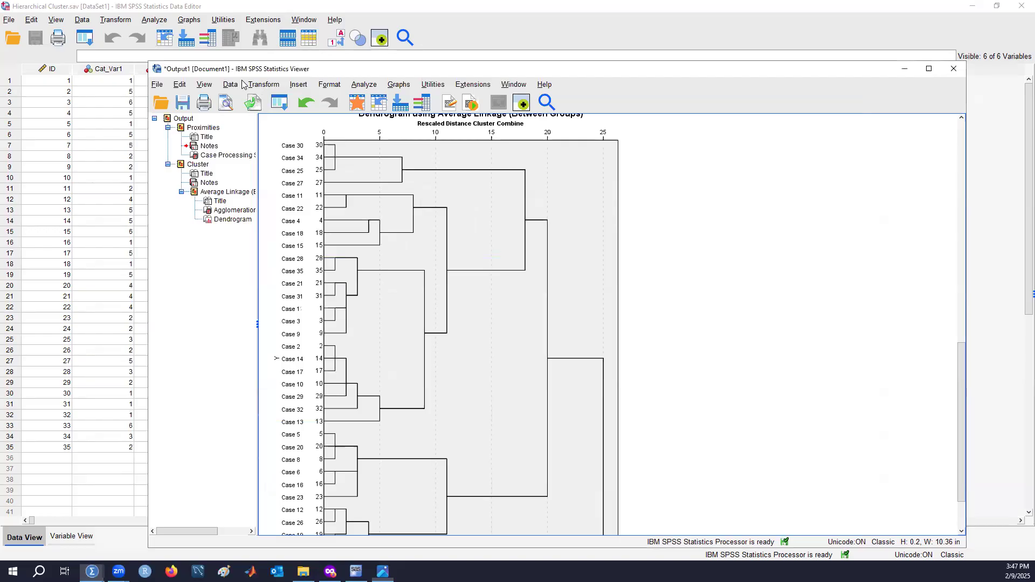
left_click_drag(242, 81, 0, 87)
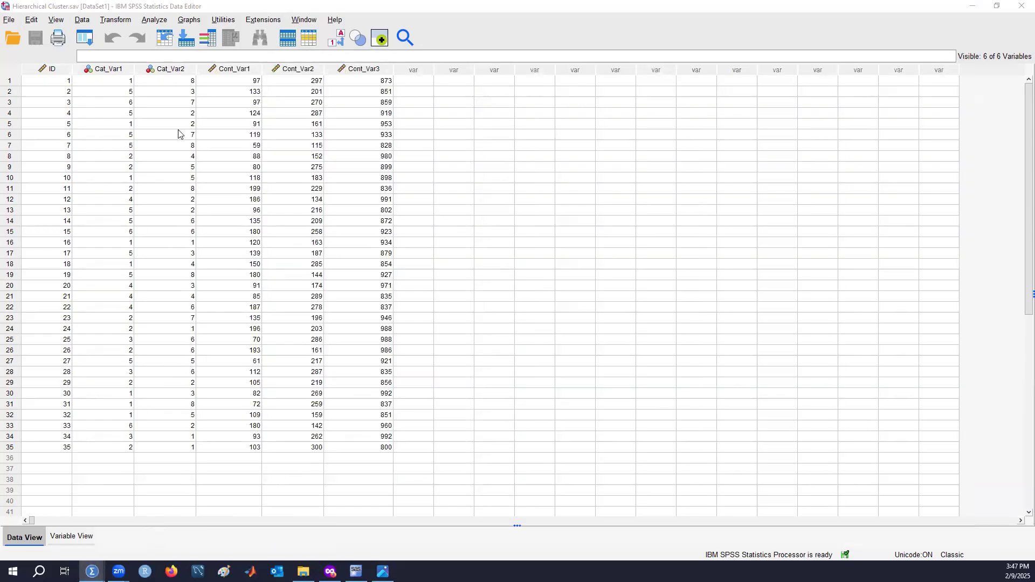
left_click(156, 23)
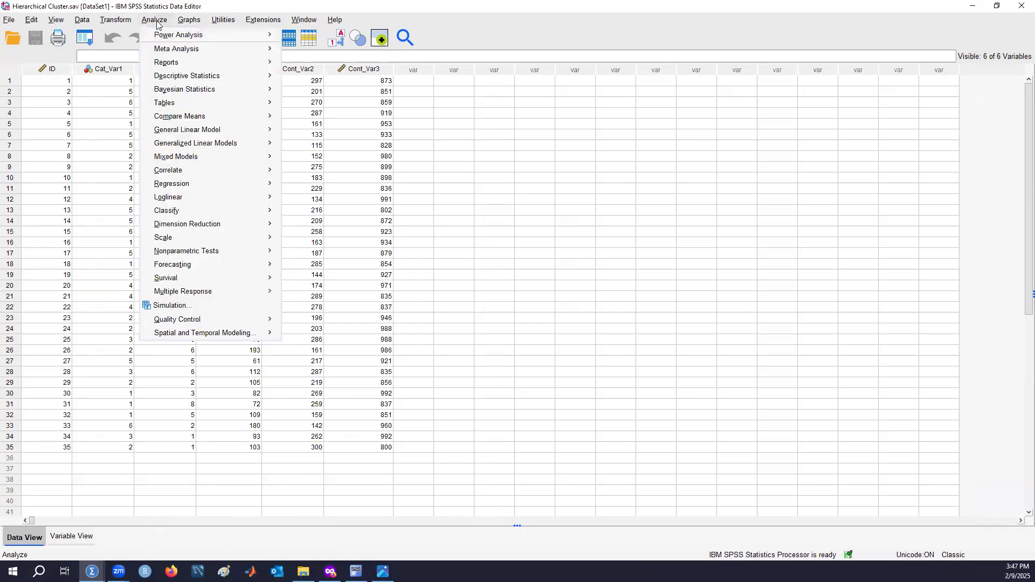
left_click(62, 146)
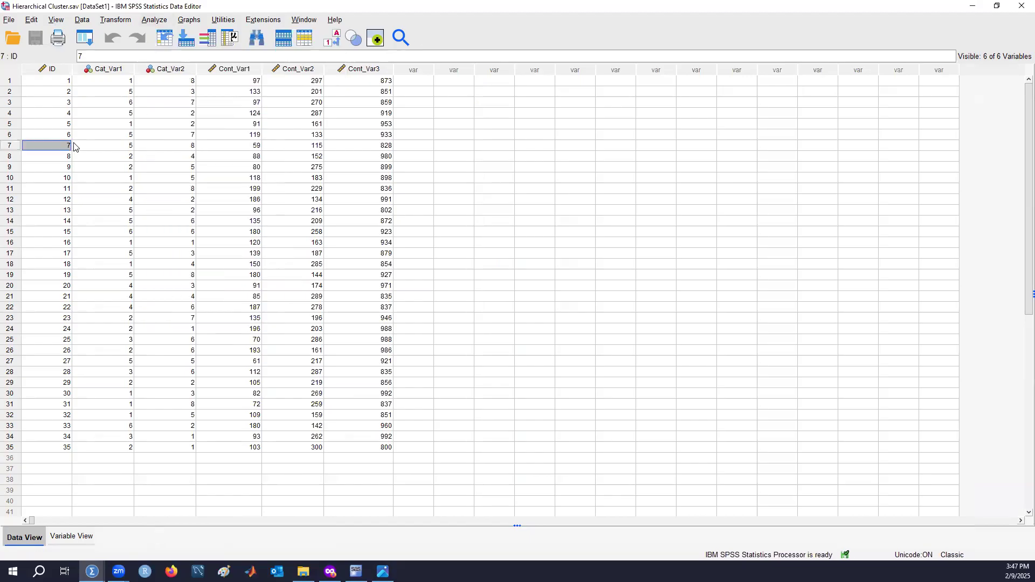
left_click(57, 85)
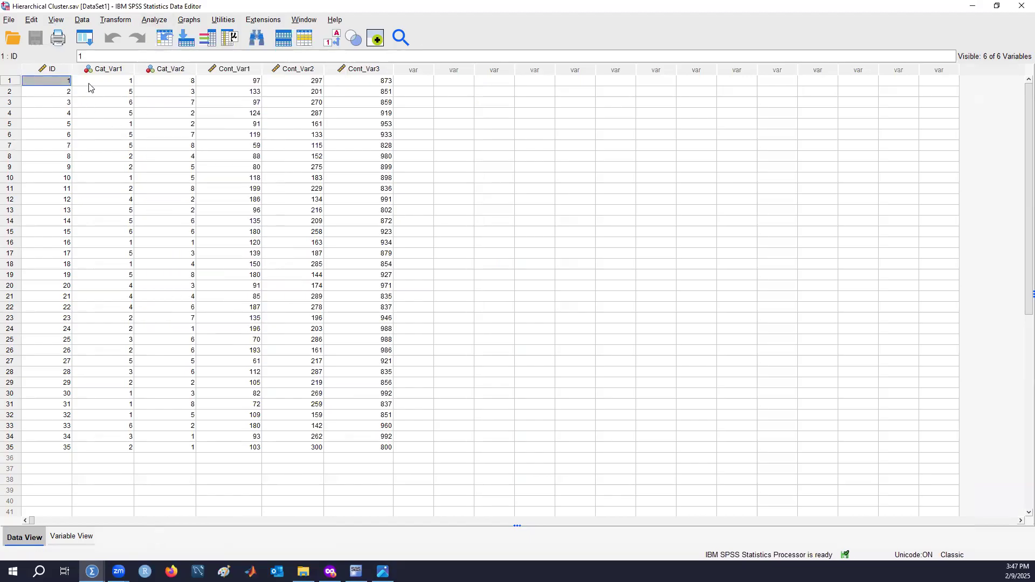
Rerun the Hierarchical Cluster Analysis, saving cluster membership as a single solution with 5 clusters
left_click(90, 44)
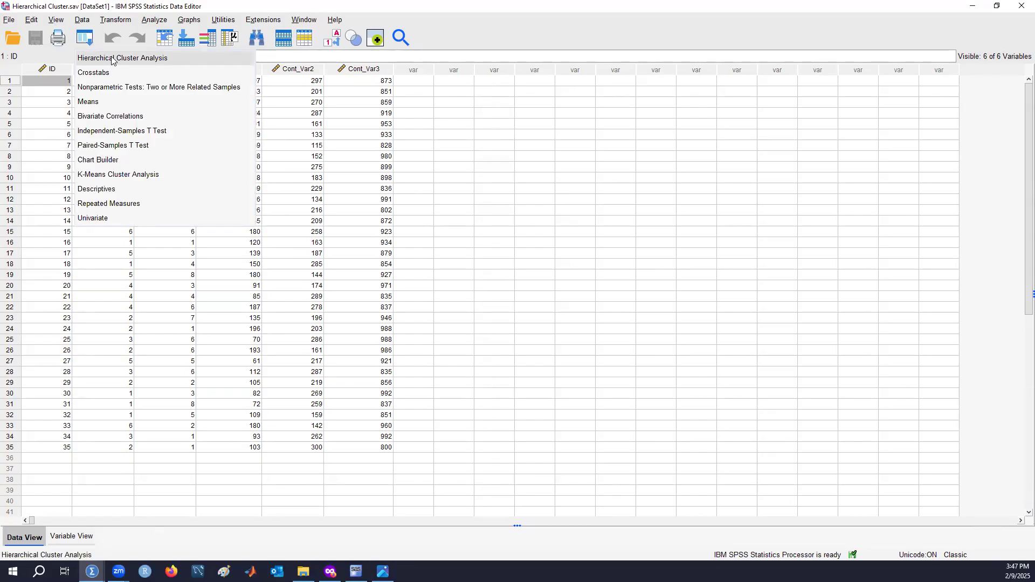
left_click(173, 62)
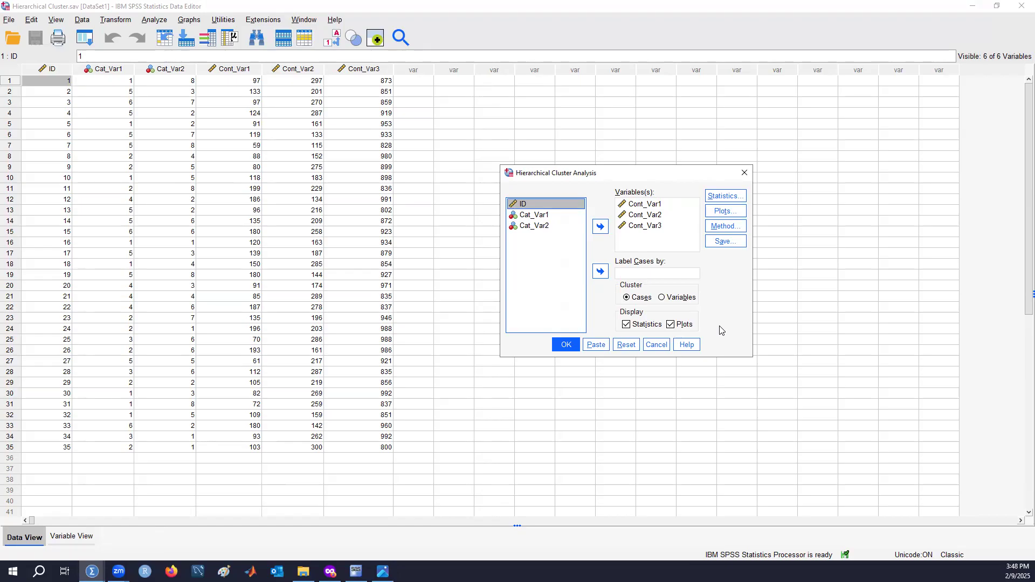
left_click(730, 243)
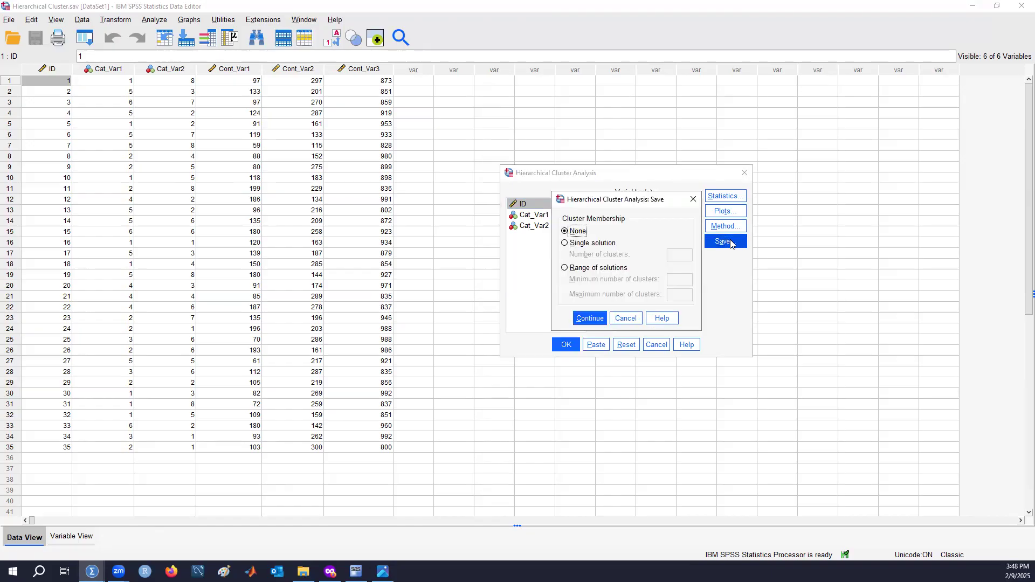
left_click(587, 243)
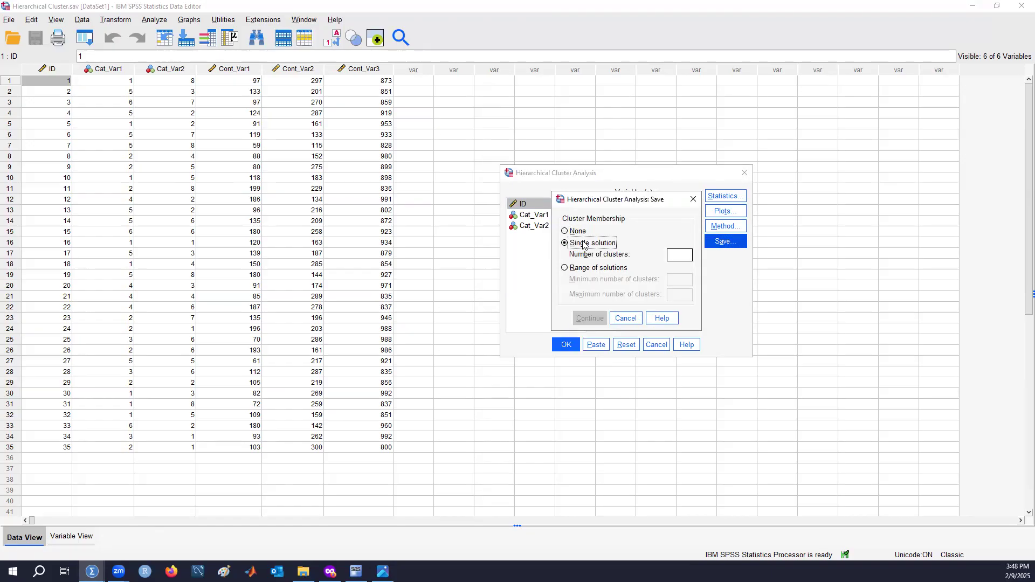
left_click(683, 255)
type("5")
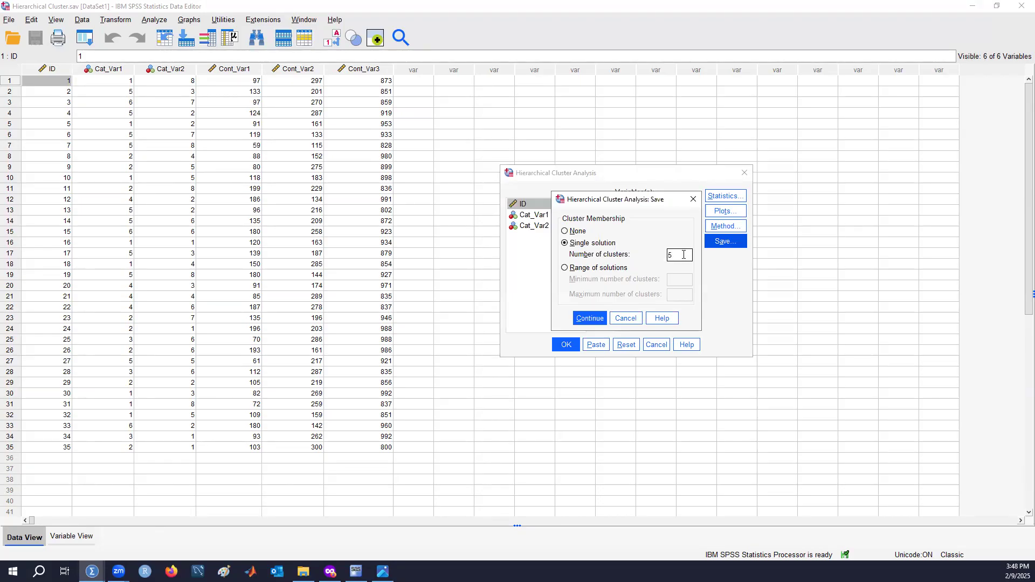
left_click(598, 319)
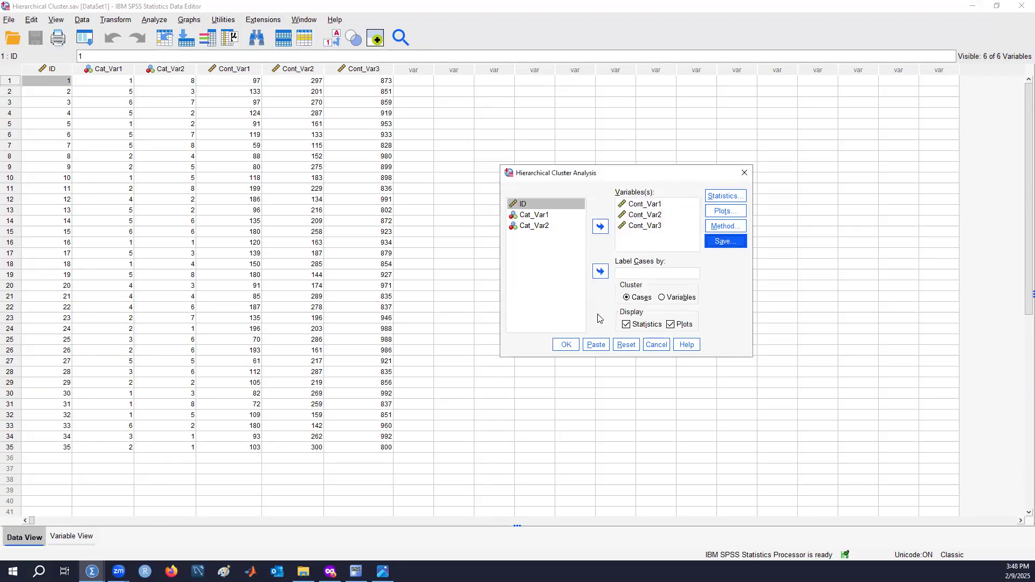
left_click(566, 345)
left_click(566, 346)
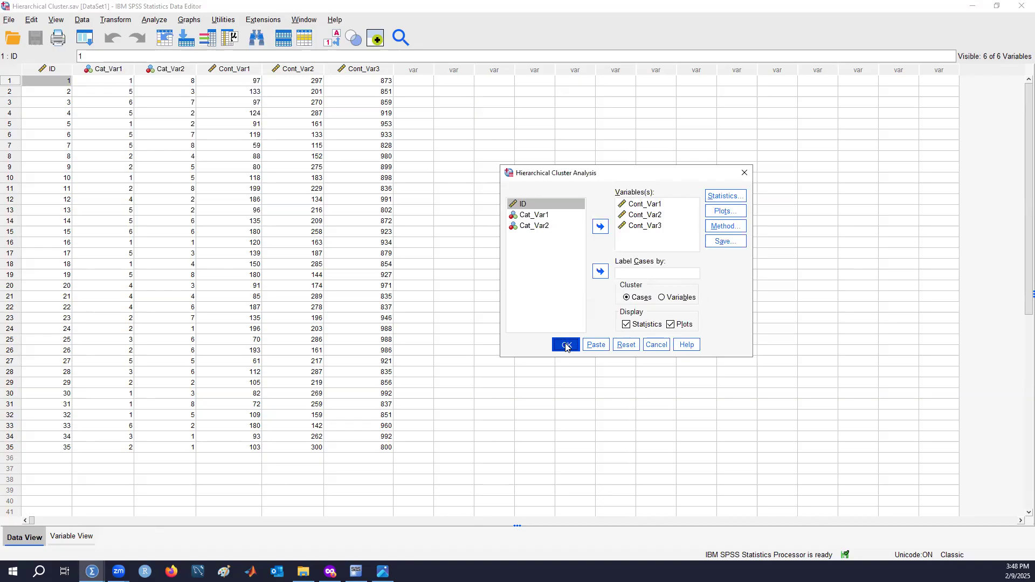
left_click(565, 345)
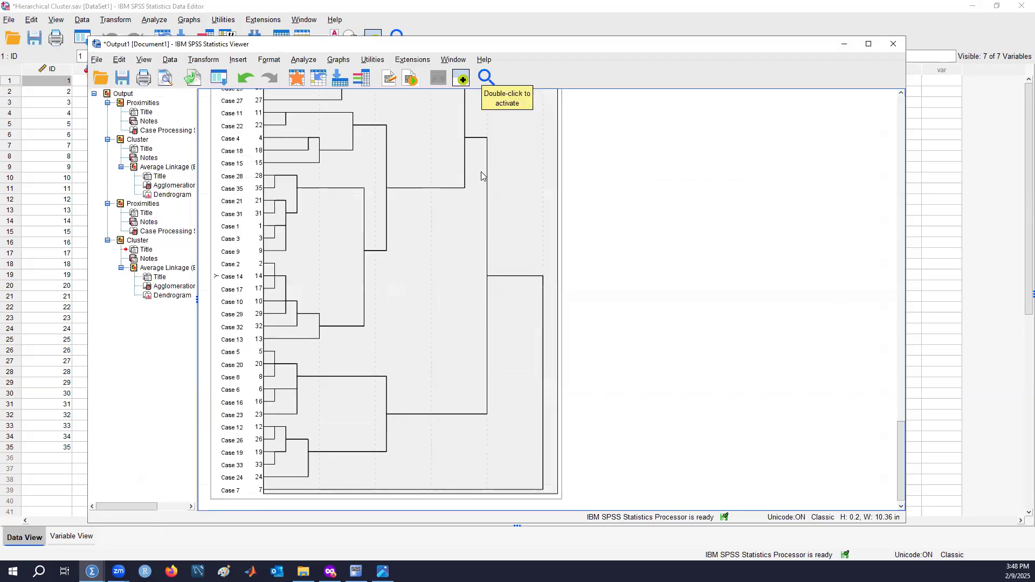
Examine the new dendrogram in the maximized output viewer
scroll(483, 176, "up", 2)
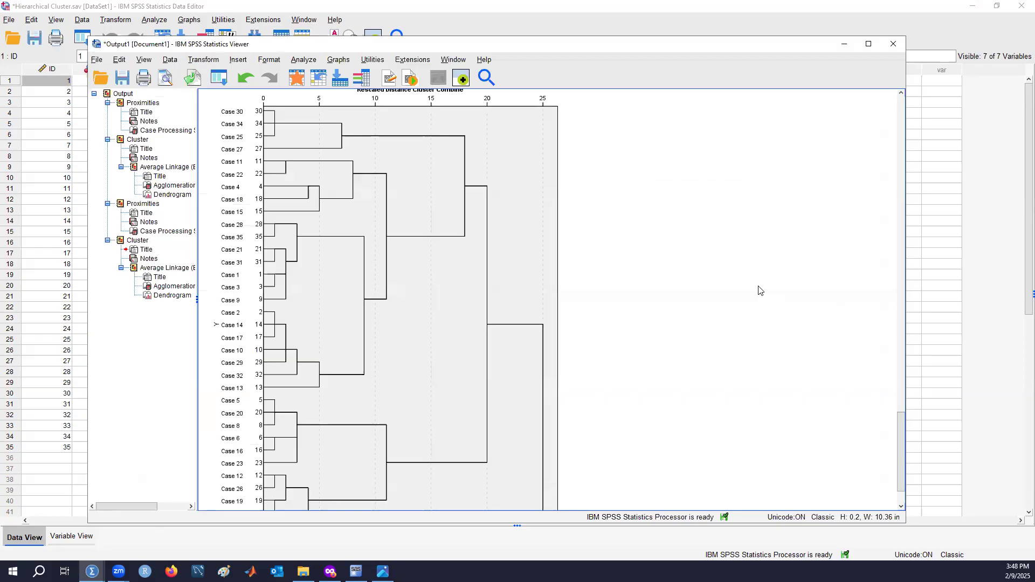
scroll(759, 290, "down", 2)
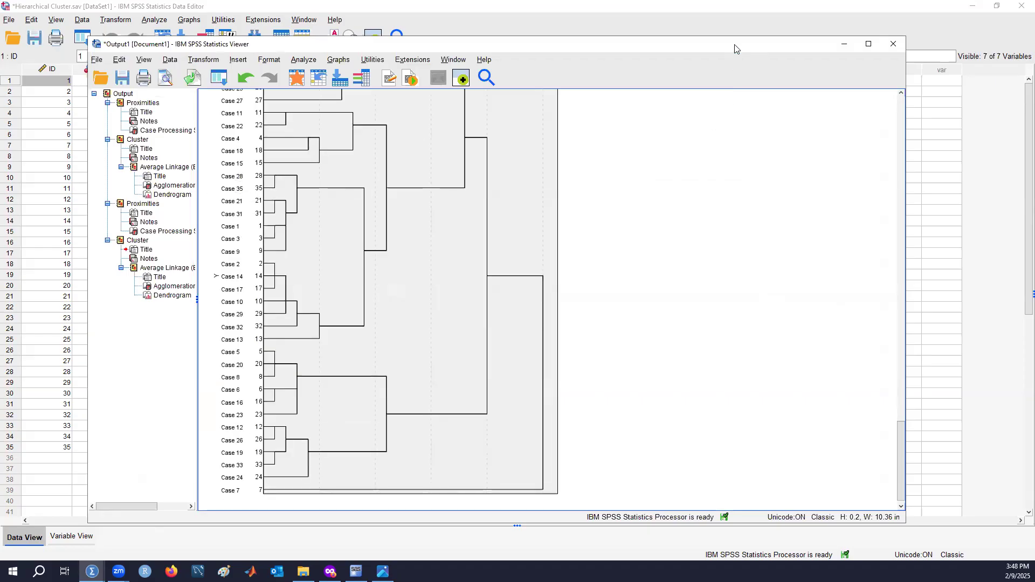
left_click(868, 43)
scroll(787, 262, "down", 2)
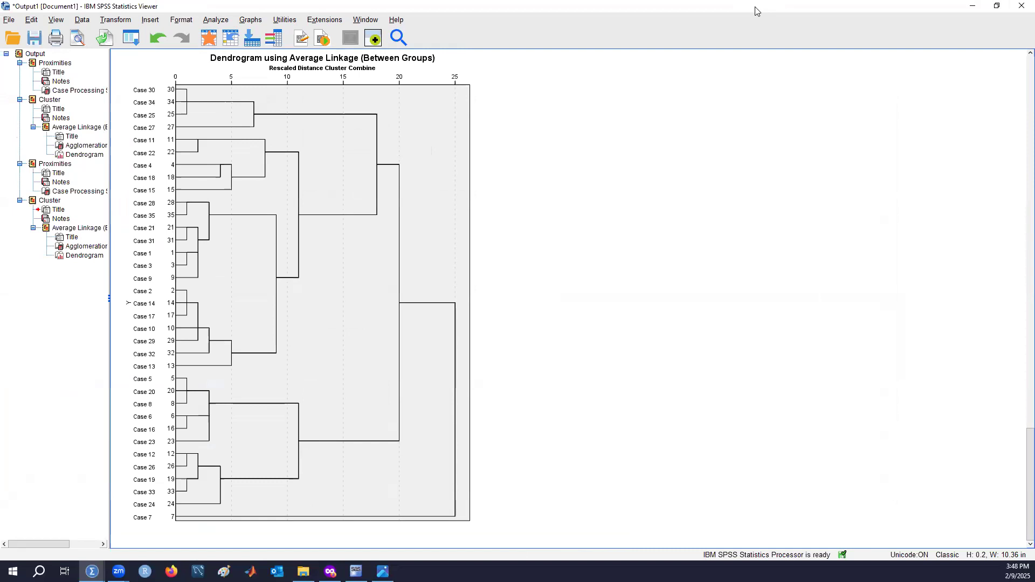
left_click_drag(758, 11, 757, 0)
Sort the cases ascending by the saved CLU5_1 cluster membership variable
left_click(431, 69)
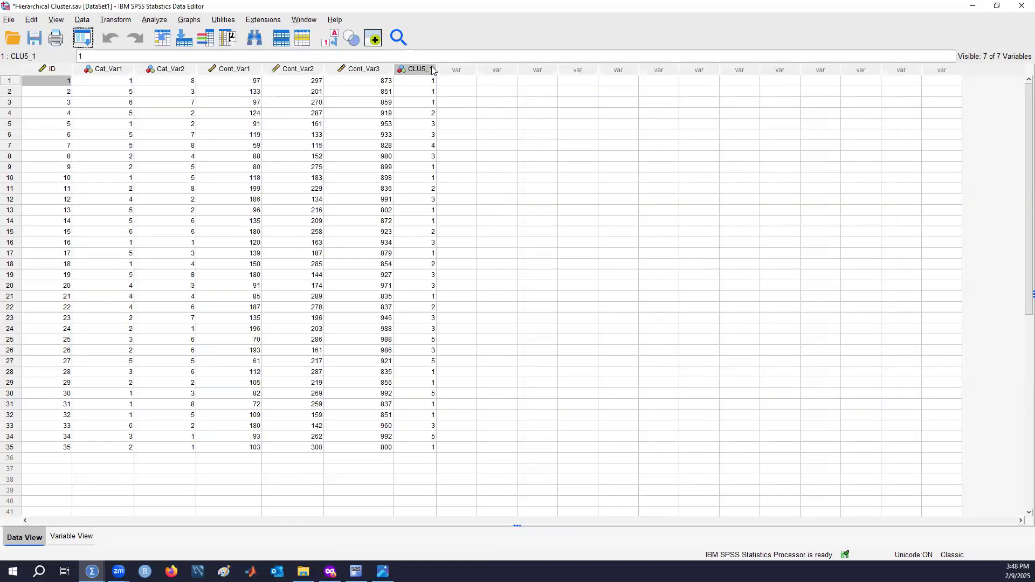
left_click(431, 69)
right_click(432, 69)
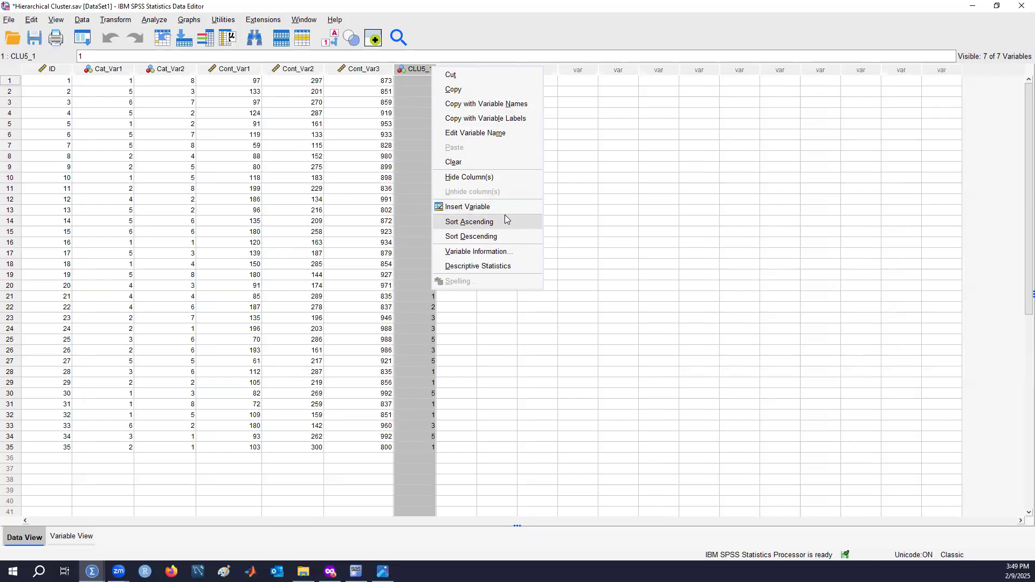
left_click(733, 242)
left_click(424, 69)
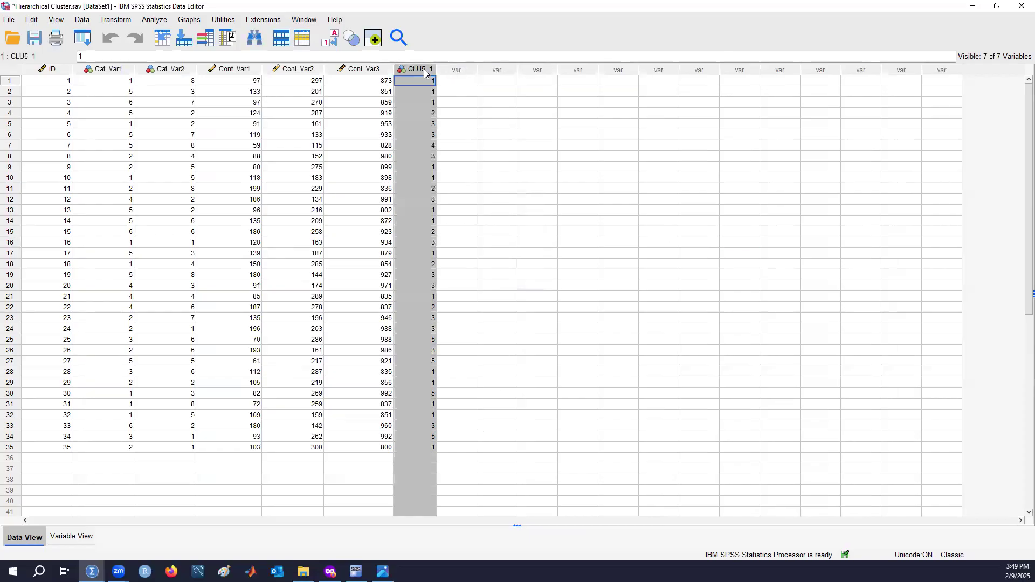
left_click(424, 81)
left_click_drag(423, 82, 434, 450)
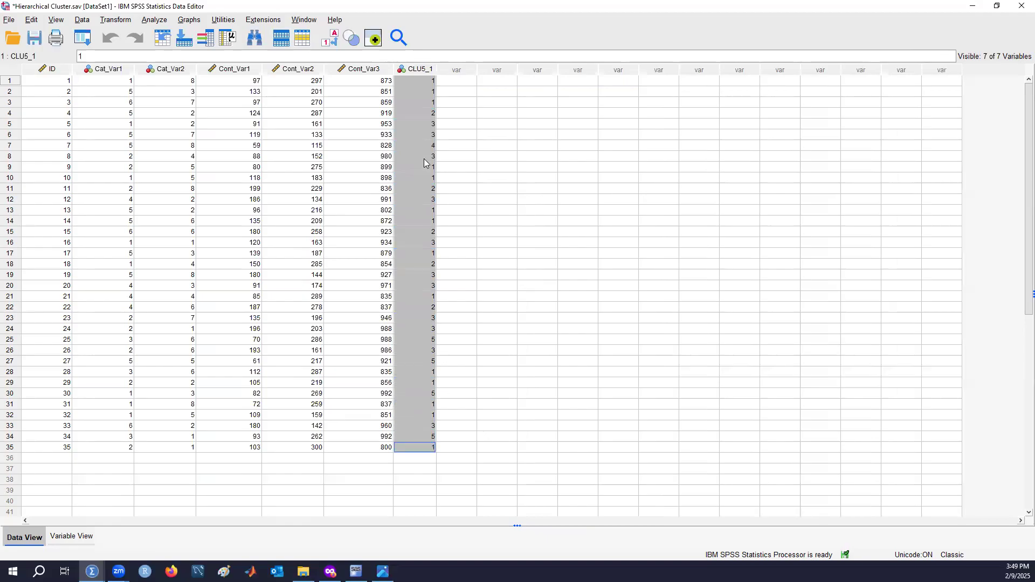
right_click(420, 69)
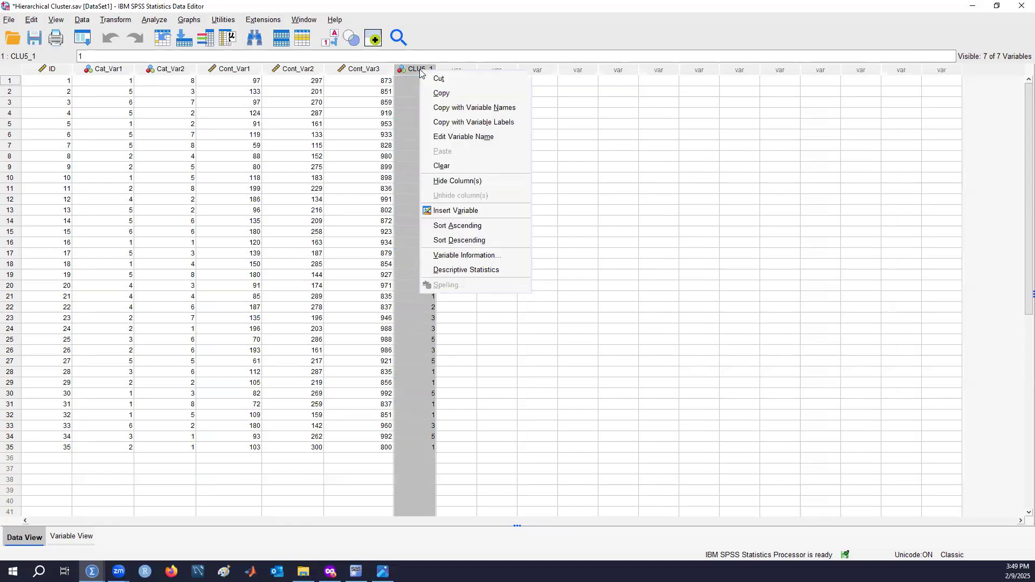
left_click(488, 227)
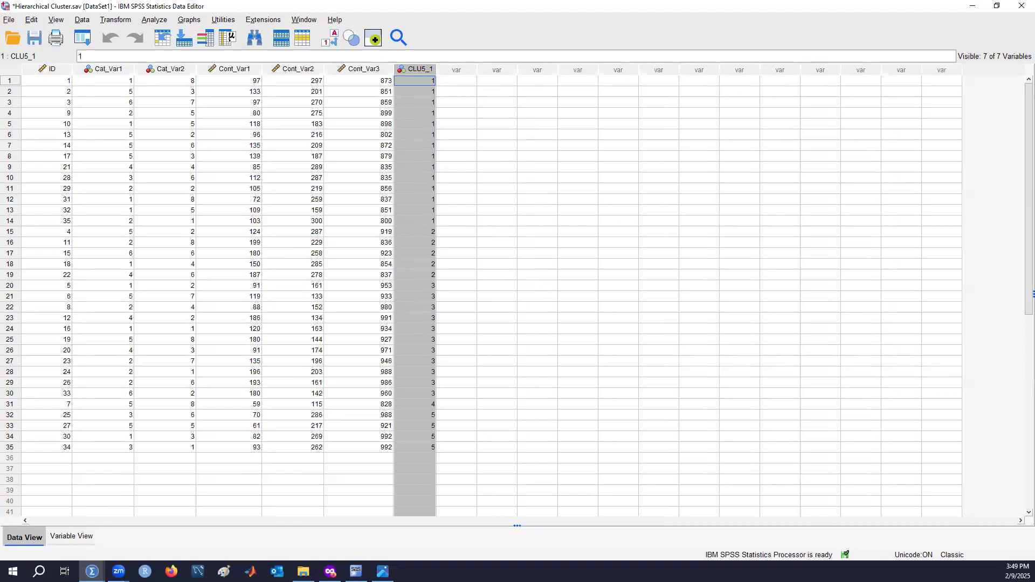
Select the rows belonging to each of the five clusters in turn to review their cases
left_click_drag(17, 81, 20, 219)
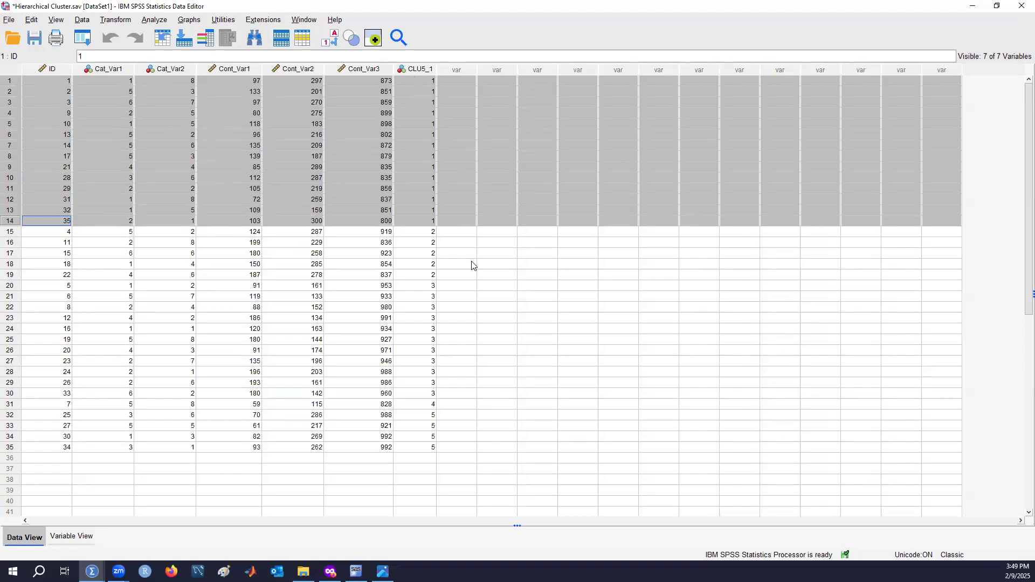
left_click(11, 235)
left_click_drag(11, 236, 10, 280)
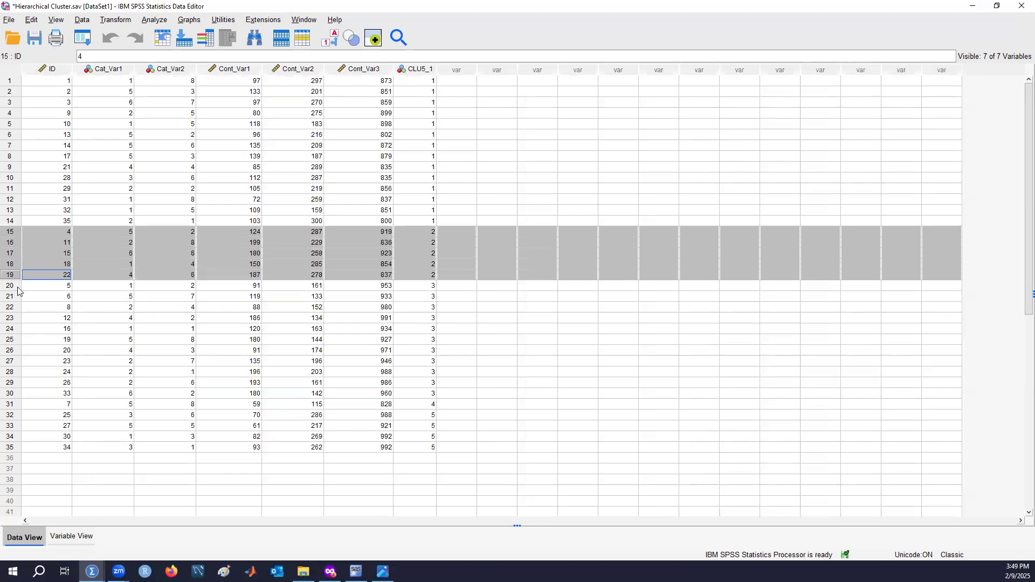
left_click(12, 287)
left_click_drag(12, 286, 7, 395)
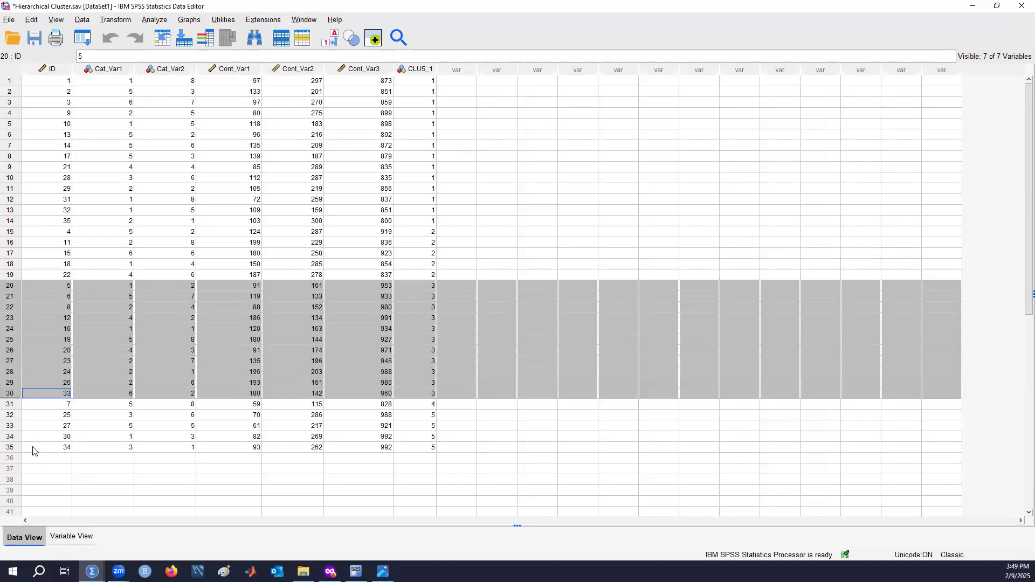
left_click(11, 406)
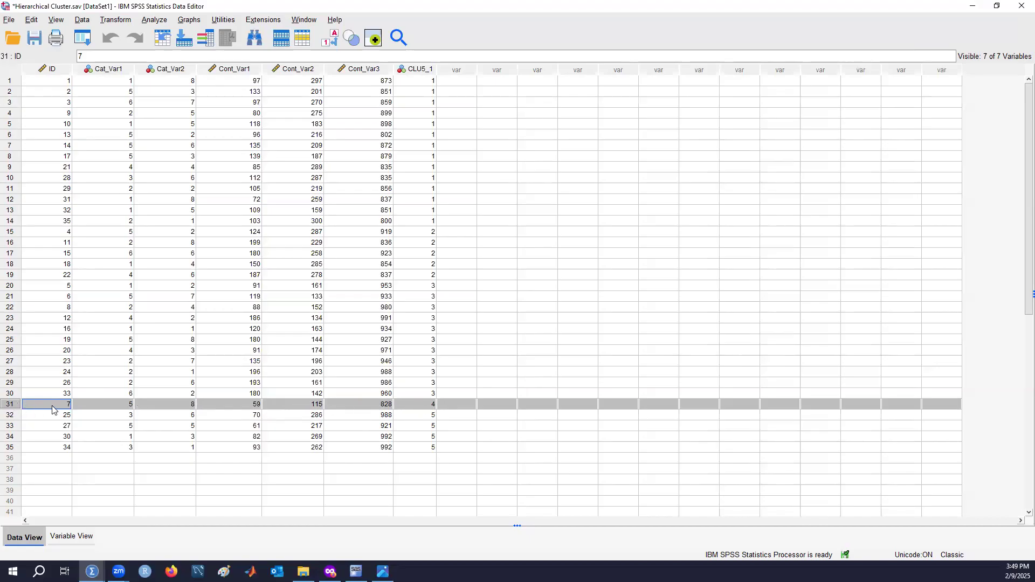
left_click(12, 416)
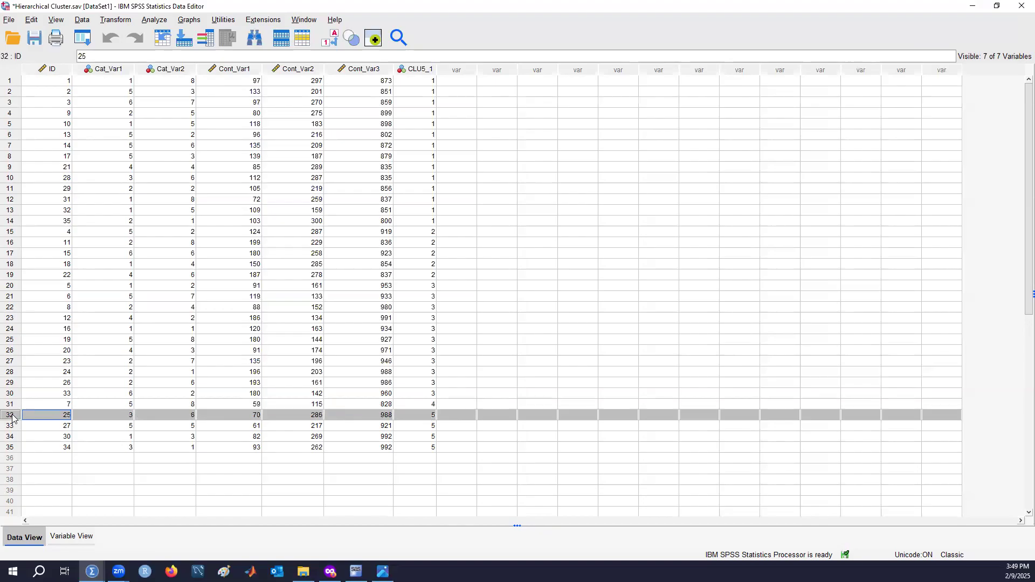
left_click_drag(12, 416, 11, 448)
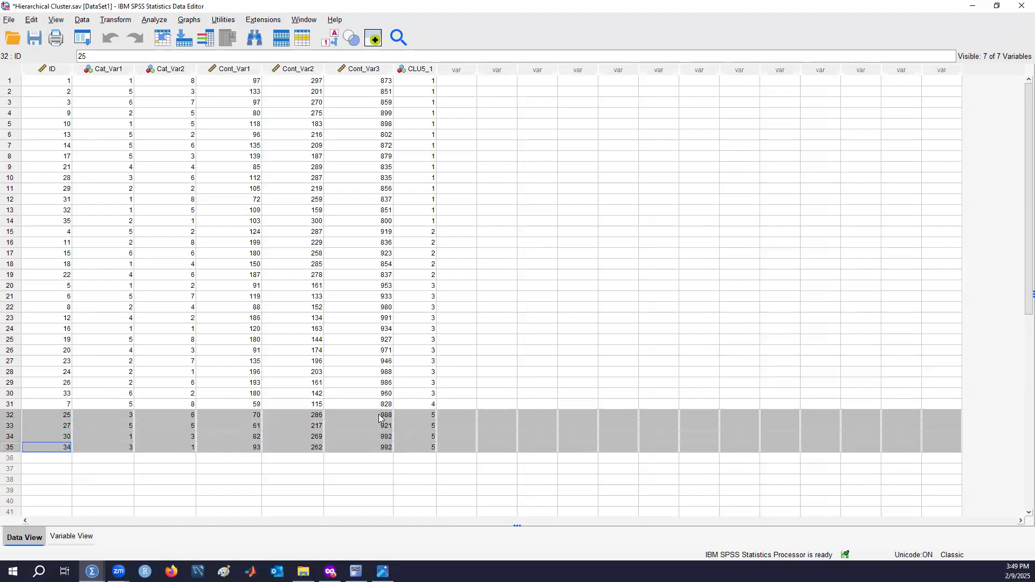